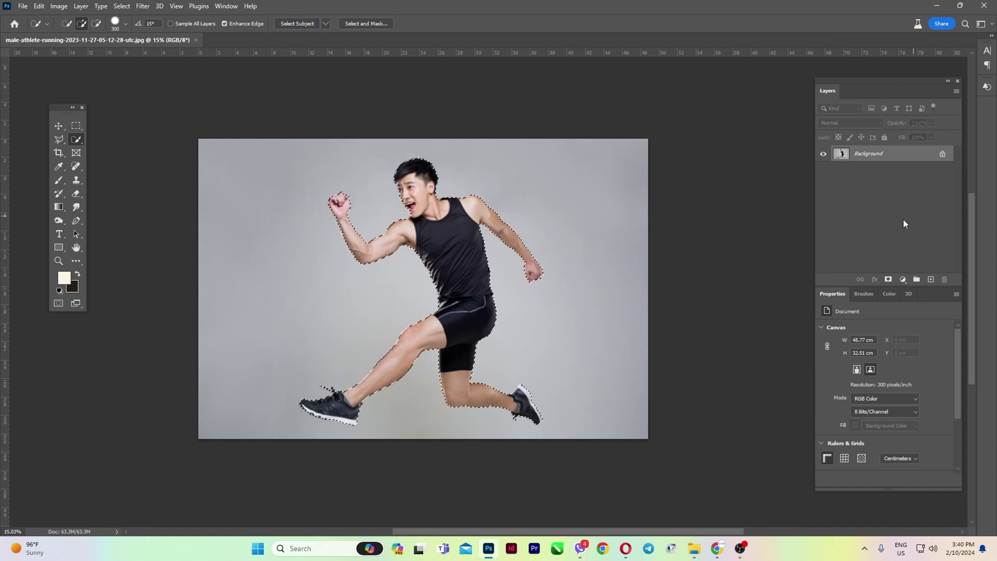
# Copy the selected runner onto two new layers above the background and rename the lower copy effect.
pyautogui.hotkey('ctrl', 'j')
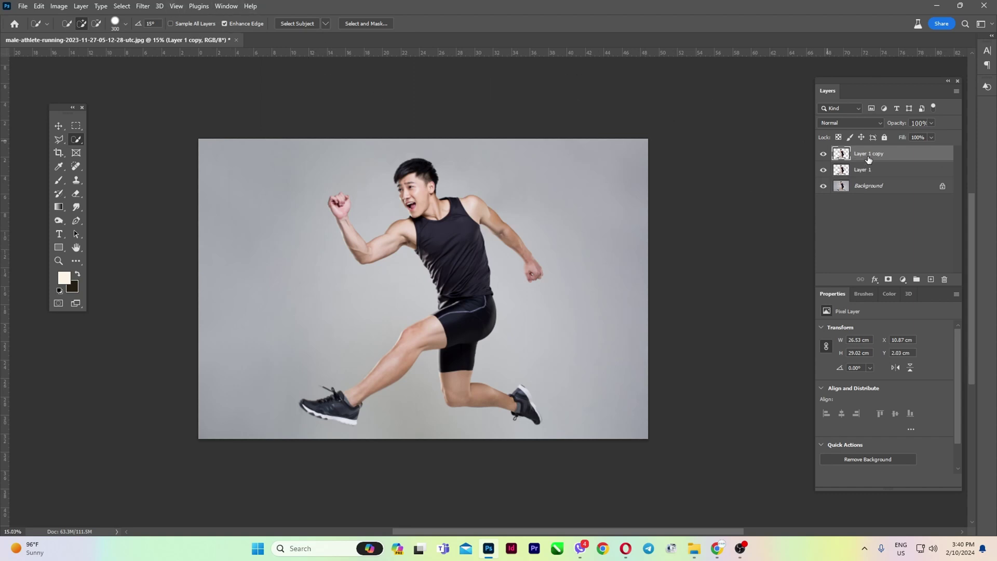
pyautogui.click(865, 170)
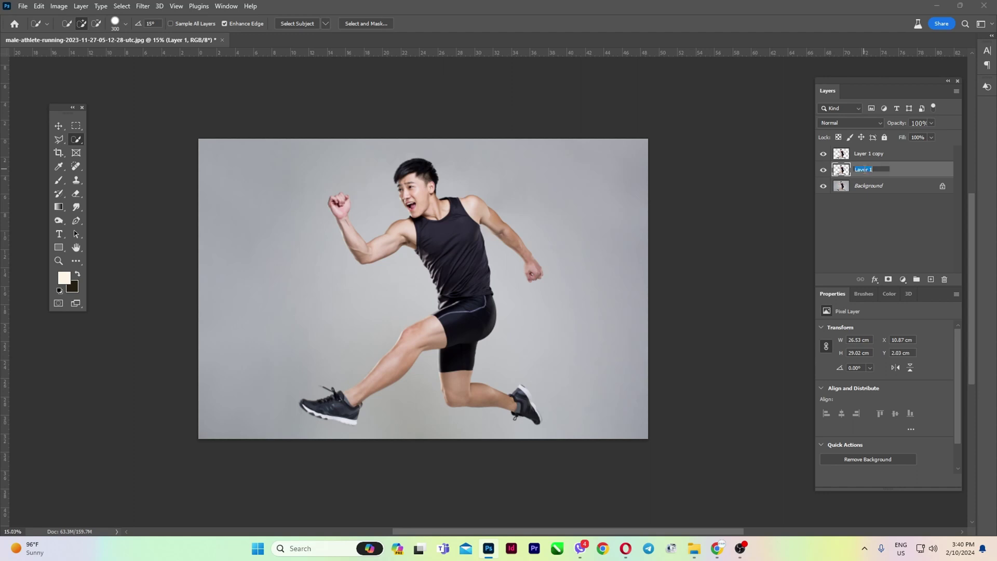
pyautogui.write('effectv')
pyautogui.press('BackSpace')
pyautogui.press('Return')
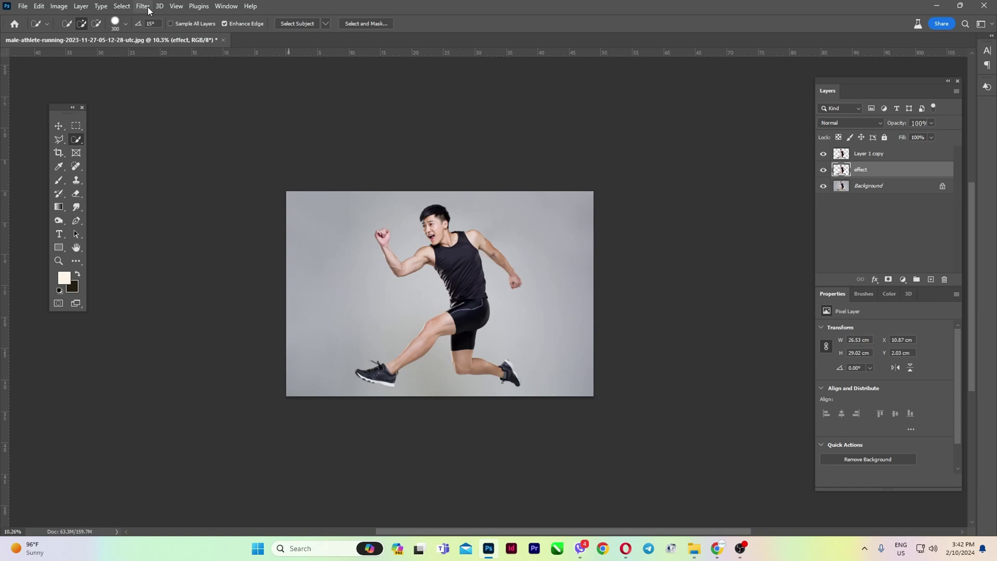
# Open the effect layer in Liquify and push the rear arm, torso, hips and head backward with an 800-size brush at pressure 81.
pyautogui.click(148, 11)
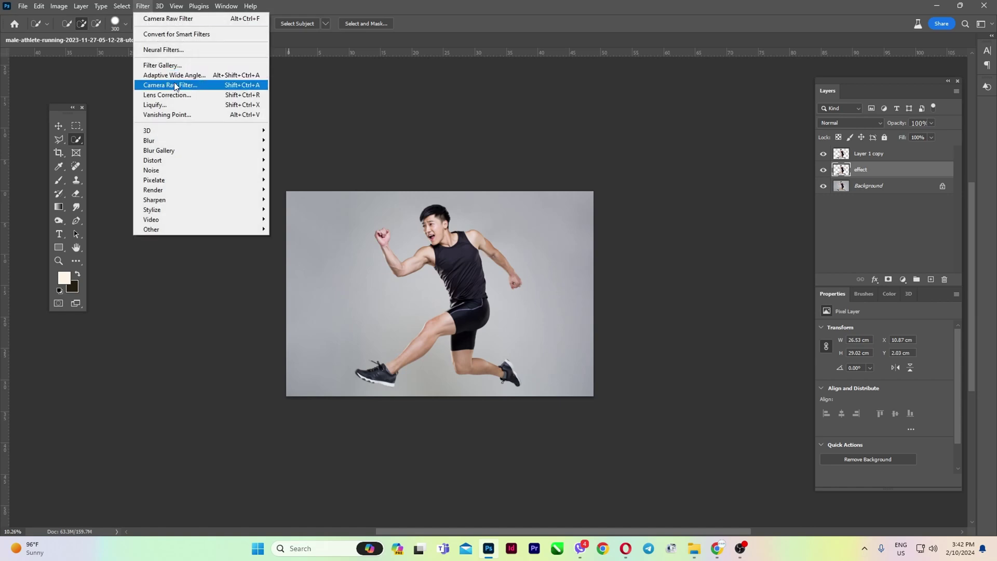
pyautogui.click(181, 106)
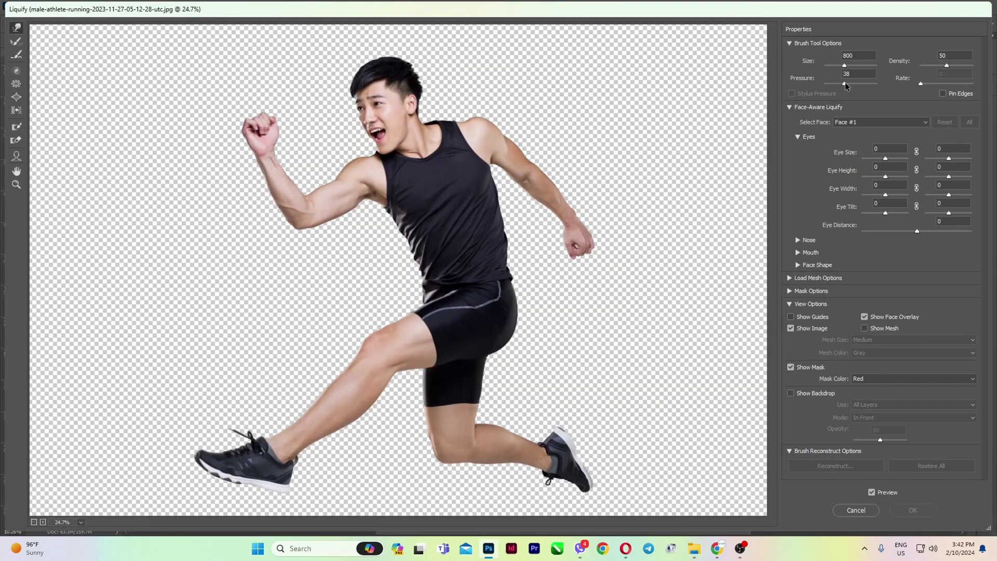
pyautogui.moveTo(485, 140); pyautogui.dragTo(589, 140)
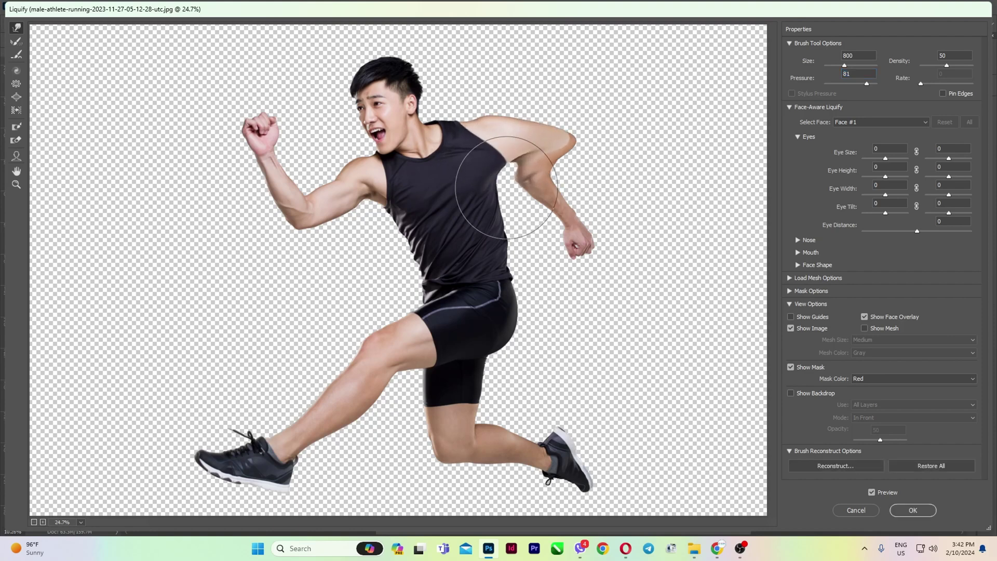
pyautogui.moveTo(507, 188); pyautogui.dragTo(624, 201)
pyautogui.moveTo(504, 260); pyautogui.dragTo(638, 246)
pyautogui.moveTo(480, 295)
pyautogui.mouseDown()
pyautogui.moveTo(531, 325)
pyautogui.moveTo(582, 327)
pyautogui.mouseUp()
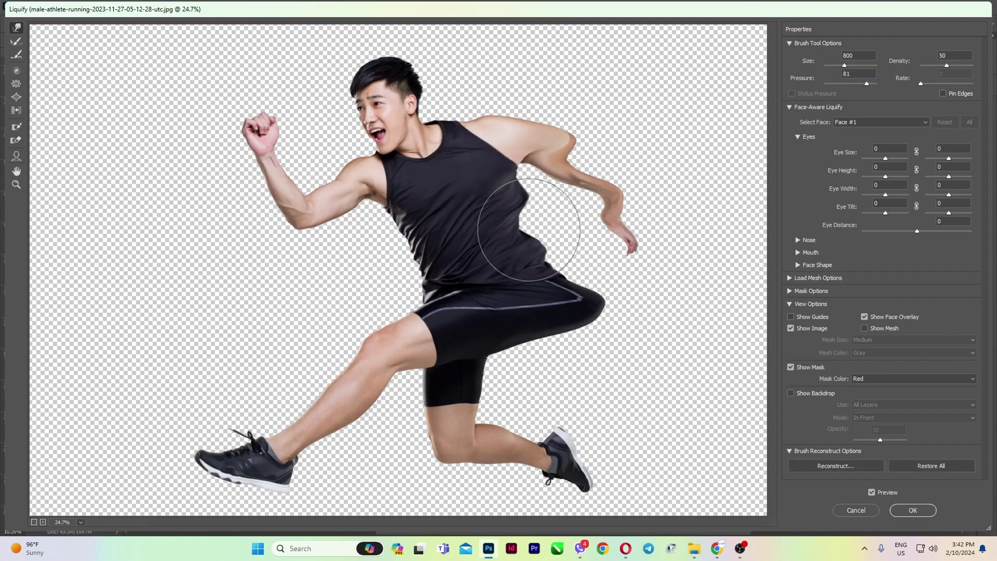
pyautogui.moveTo(528, 229)
pyautogui.mouseDown()
pyautogui.moveTo(592, 206)
pyautogui.moveTo(559, 168)
pyautogui.moveTo(565, 131)
pyautogui.moveTo(549, 89)
pyautogui.mouseUp()
pyautogui.moveTo(406, 90)
pyautogui.mouseDown()
pyautogui.moveTo(523, 57)
pyautogui.moveTo(519, 67)
pyautogui.moveTo(505, 62)
pyautogui.moveTo(518, 84)
pyautogui.moveTo(512, 151)
pyautogui.moveTo(565, 144)
pyautogui.moveTo(593, 185)
pyautogui.moveTo(604, 268)
pyautogui.moveTo(570, 301)
pyautogui.moveTo(701, 288)
pyautogui.mouseUp()
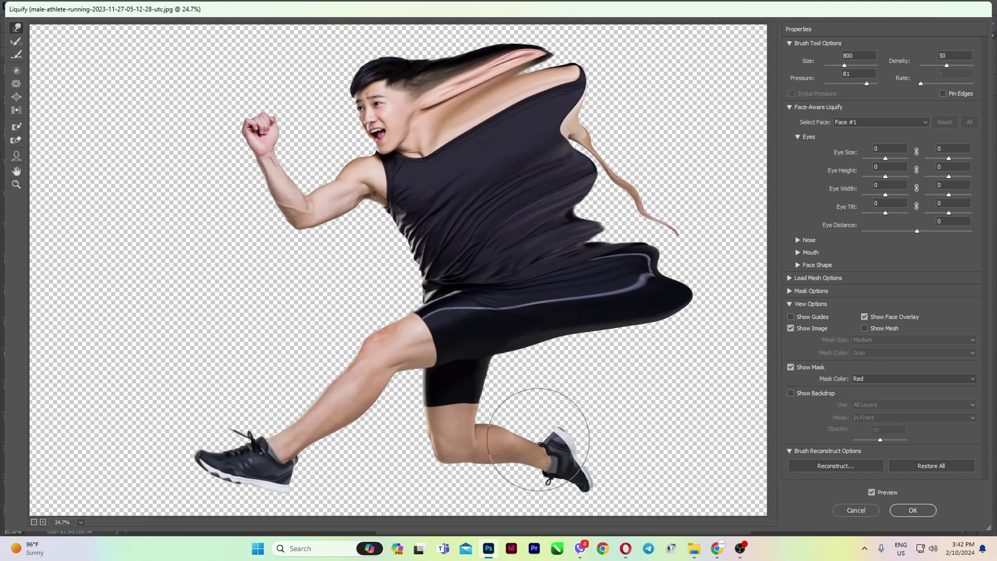
# Smear the rear shoe backward and upward, reducing the Liquify brush size to 500.
pyautogui.moveTo(535, 422); pyautogui.dragTo(695, 363)
pyautogui.press('[')
pyautogui.press('[')
pyautogui.press('[')
pyautogui.press('[')
pyautogui.press('[')
pyautogui.press('[')
pyautogui.press('[')
pyautogui.press('[')
pyautogui.scroll(1, 608, 454)
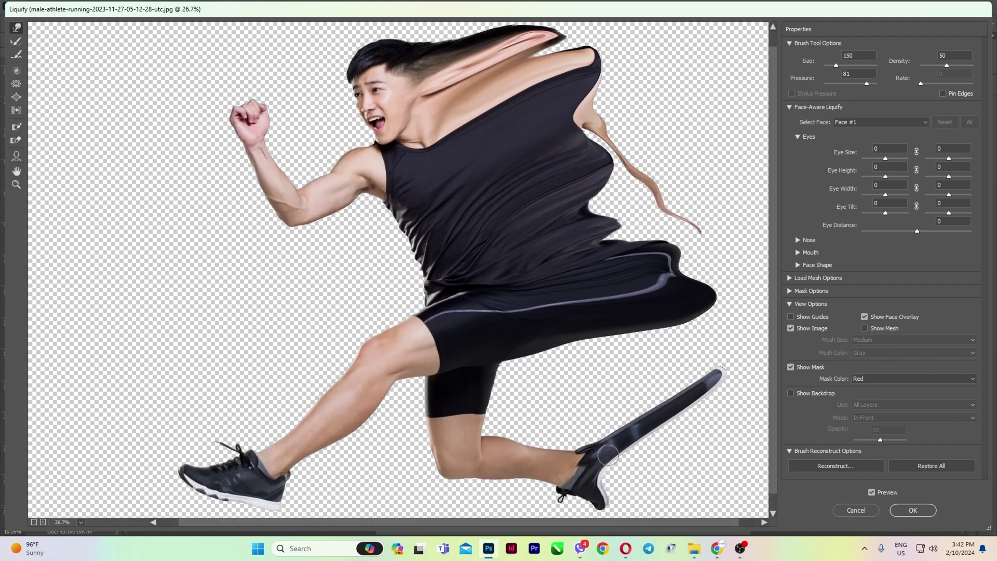
pyautogui.press(']')
pyautogui.press(']')
pyautogui.moveTo(614, 481)
pyautogui.mouseDown()
pyautogui.moveTo(687, 430)
pyautogui.moveTo(743, 414)
pyautogui.mouseUp()
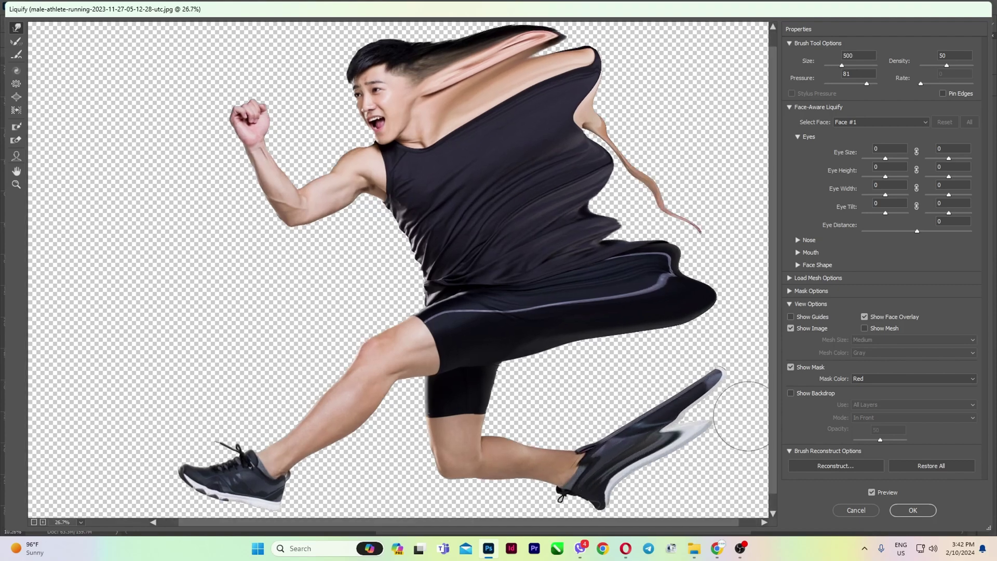
# Smear the rear calf, thigh and shorts leg backward into long streaks with the 500-size brush.
pyautogui.moveTo(523, 438)
pyautogui.mouseDown()
pyautogui.moveTo(602, 413)
pyautogui.moveTo(567, 406)
pyautogui.moveTo(739, 337)
pyautogui.moveTo(640, 413)
pyautogui.moveTo(669, 401)
pyautogui.mouseUp()
pyautogui.moveTo(609, 438); pyautogui.dragTo(704, 382)
pyautogui.moveTo(614, 403); pyautogui.dragTo(688, 377)
pyautogui.moveTo(491, 403)
pyautogui.mouseDown()
pyautogui.moveTo(555, 408)
pyautogui.moveTo(511, 433)
pyautogui.moveTo(662, 380)
pyautogui.mouseUp()
pyautogui.moveTo(510, 383)
pyautogui.mouseDown()
pyautogui.moveTo(631, 351)
pyautogui.moveTo(696, 362)
pyautogui.mouseUp()
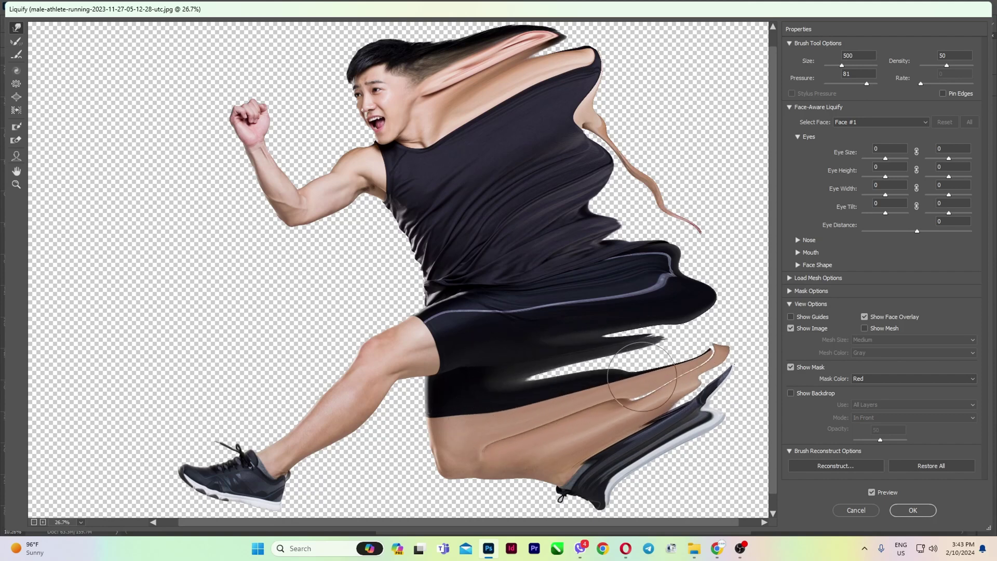
# Pull the shorts, shirt, rear arm, shoulder and hair into jagged streaks behind the runner and apply the Liquify distortion.
pyautogui.moveTo(583, 376); pyautogui.dragTo(717, 312)
pyautogui.moveTo(658, 278); pyautogui.dragTo(688, 245)
pyautogui.moveTo(617, 231); pyautogui.dragTo(640, 204)
pyautogui.moveTo(599, 186); pyautogui.dragTo(627, 161)
pyautogui.moveTo(578, 201); pyautogui.dragTo(691, 121)
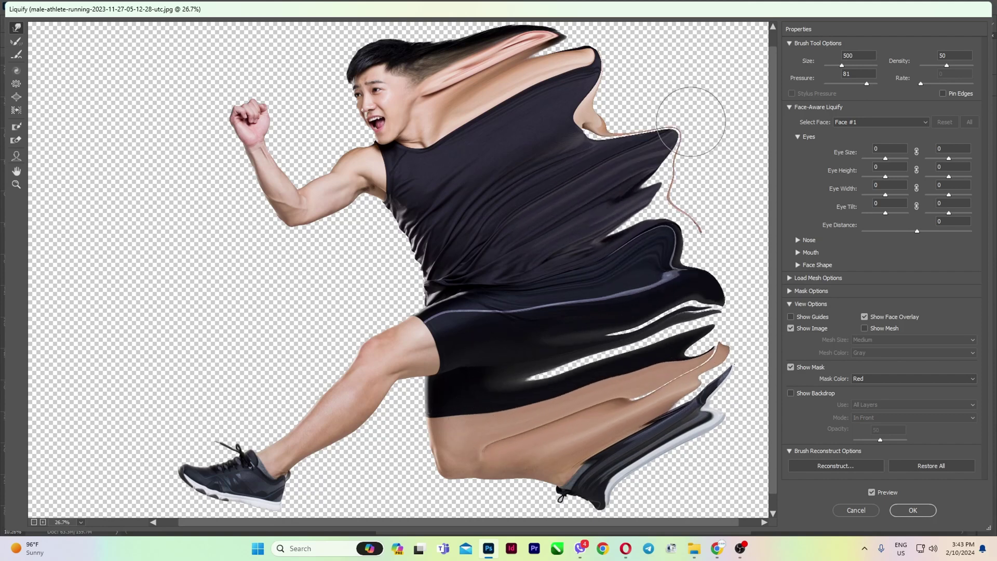
pyautogui.moveTo(570, 136); pyautogui.dragTo(655, 88)
pyautogui.moveTo(563, 88); pyautogui.dragTo(601, 42)
pyautogui.moveTo(534, 42); pyautogui.dragTo(580, 33)
pyautogui.scroll(-4, 441, 88)
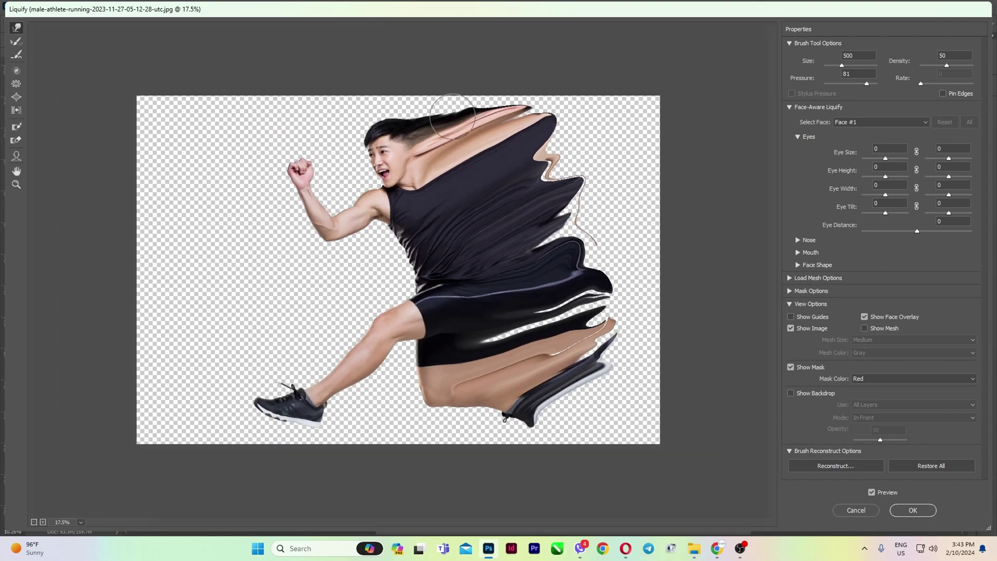
pyautogui.moveTo(484, 102); pyautogui.dragTo(600, 129)
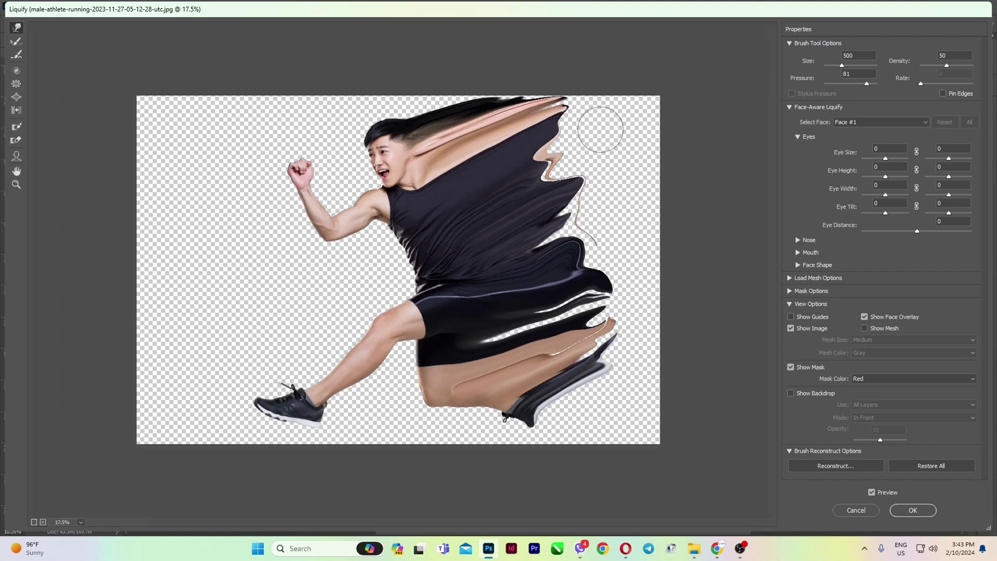
pyautogui.click(913, 510)
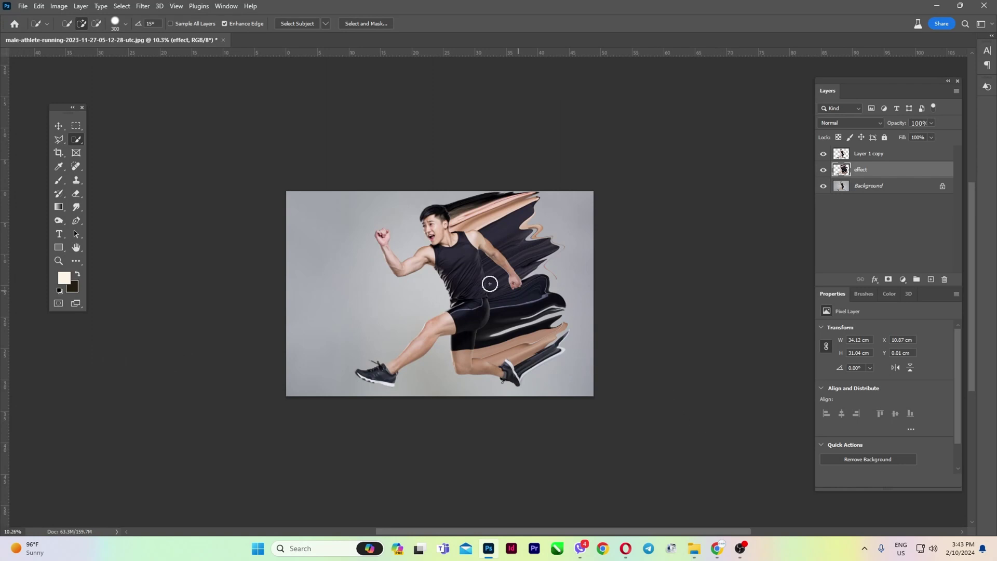
# Add a black layer mask to the effect layer and a white layer mask to Layer 1 copy.
pyautogui.scroll(3, 540, 229)
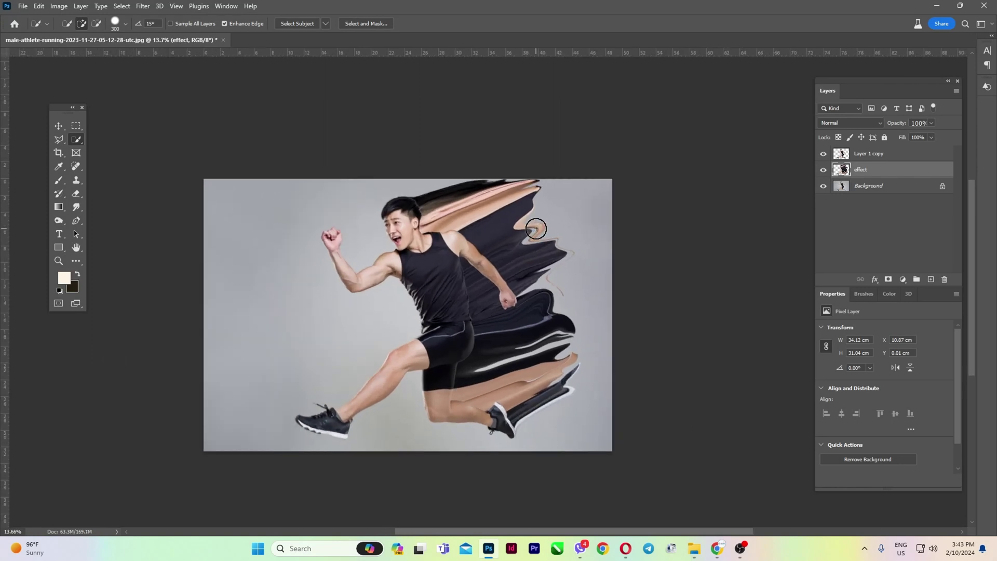
pyautogui.click(889, 280)
pyautogui.hotkey('ctrl', 'i')
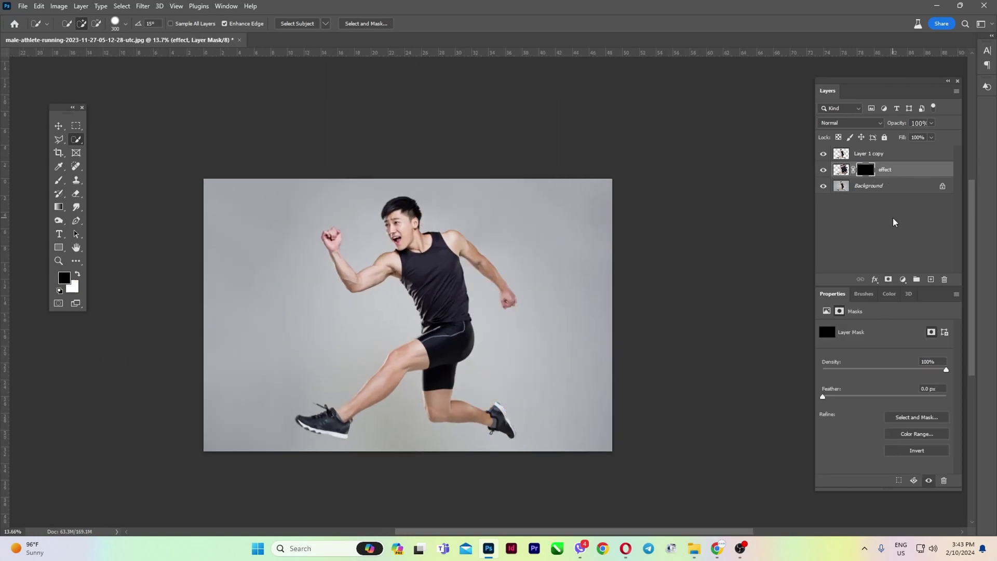
pyautogui.click(876, 153)
pyautogui.click(889, 280)
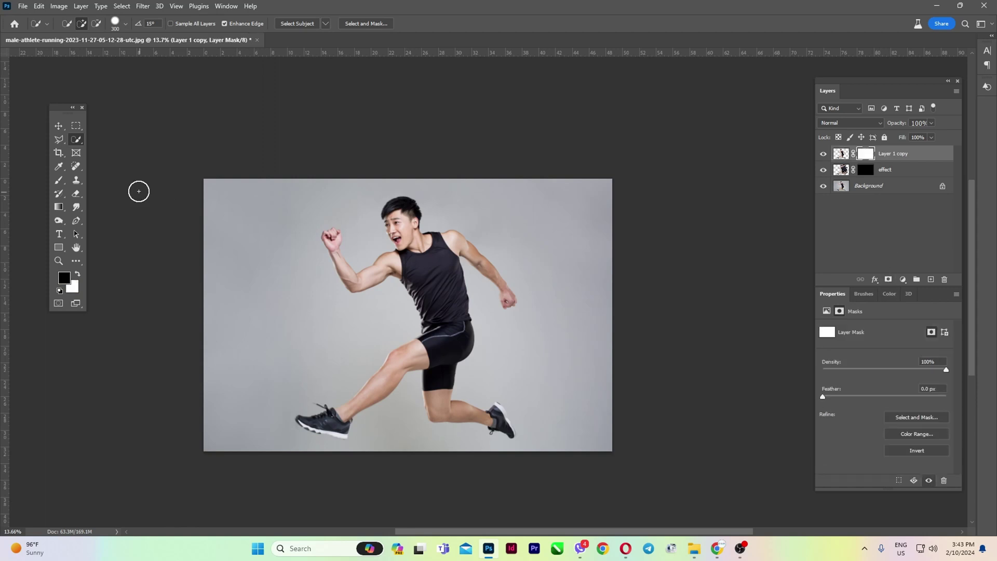
# Pick a dispersion brush from the 20 Dispersion Brushes set for painting on the mask of Layer 1 copy.
pyautogui.click(66, 183)
pyautogui.scroll(2, 456, 275)
pyautogui.rightClick(429, 188)
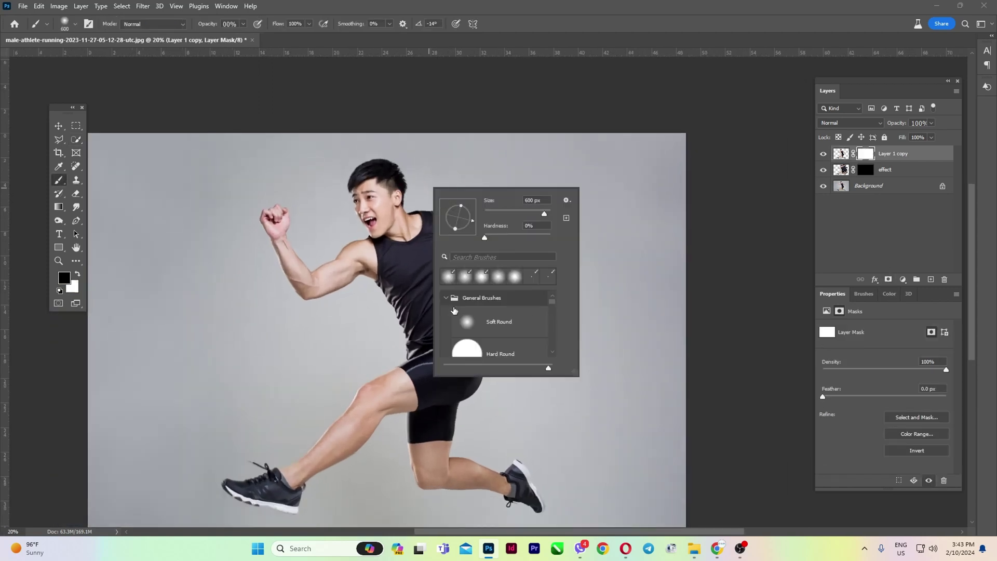
pyautogui.click(446, 298)
pyautogui.moveTo(552, 303); pyautogui.dragTo(542, 362)
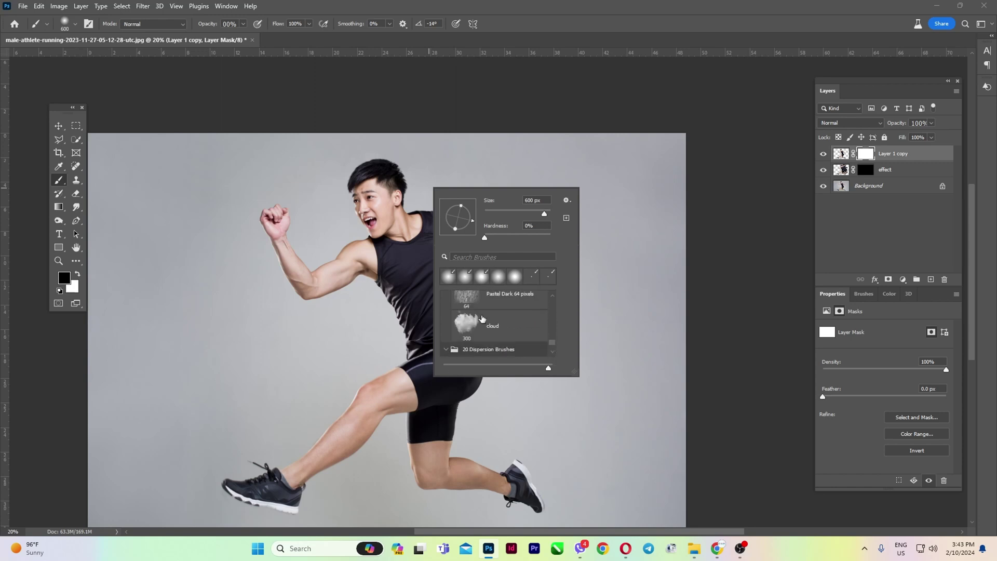
pyautogui.scroll(-3, 485, 319)
pyautogui.click(491, 319)
pyautogui.scroll(-6, 494, 331)
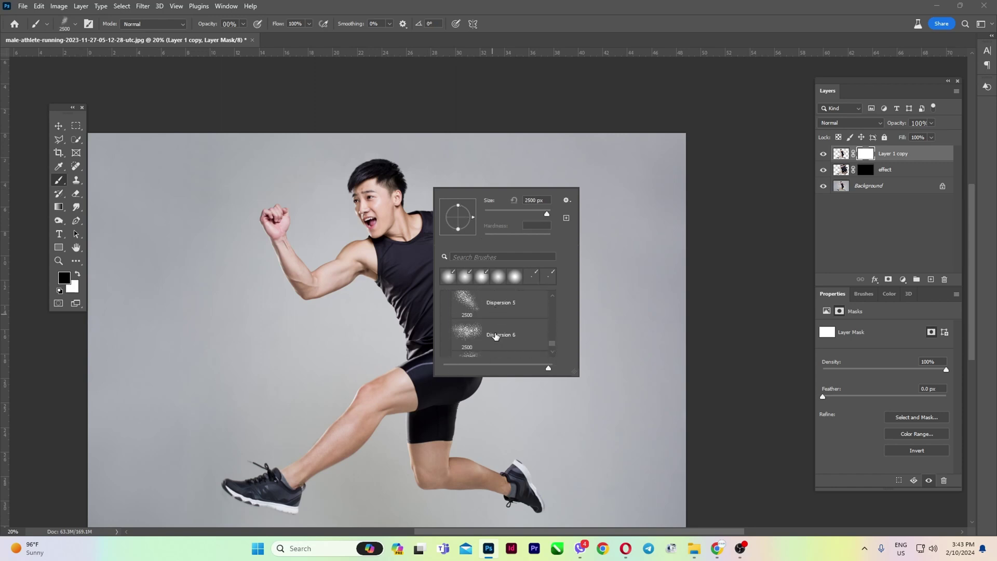
pyautogui.scroll(-4, 495, 334)
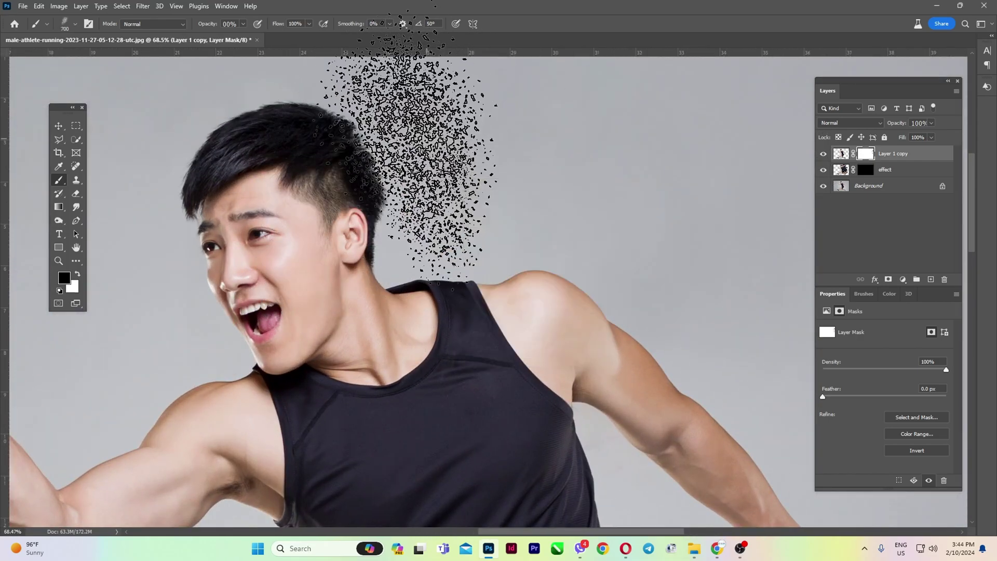
# Reduce the dispersion brush to 300 px and paint black specks on the Layer 1 copy mask over the back of the head.
pyautogui.press('[')
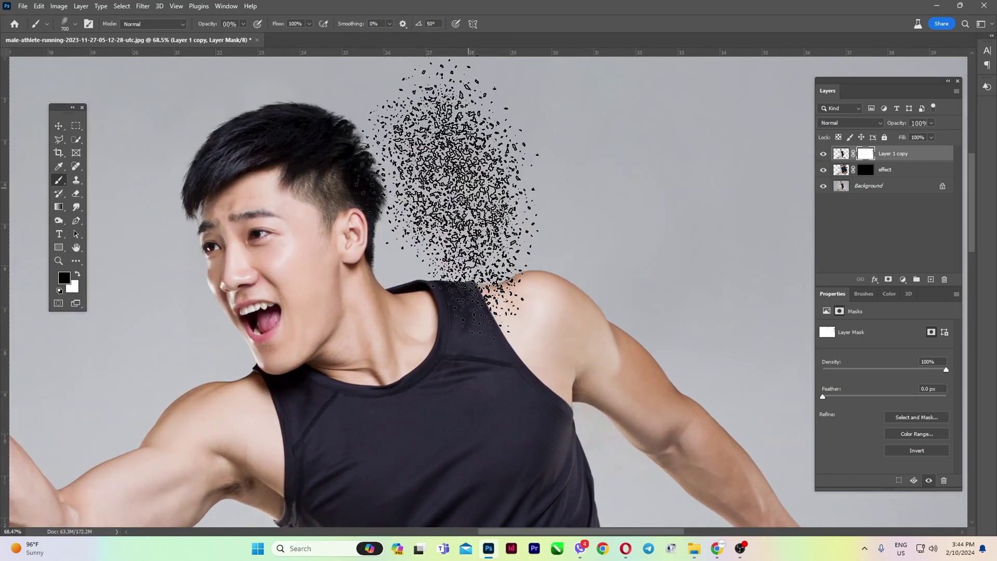
pyautogui.scroll(-2, 457, 179)
pyautogui.press('[')
pyautogui.press('[')
pyautogui.press('[')
pyautogui.press('[')
pyautogui.scroll(6, 386, 153)
pyautogui.click(379, 156)
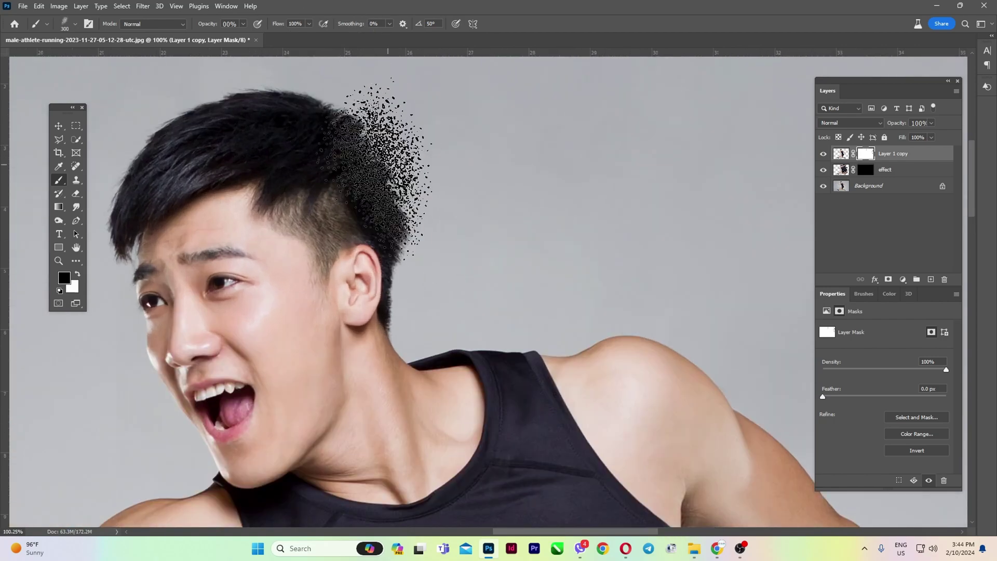
pyautogui.press(']')
pyautogui.scroll(-3, 404, 197)
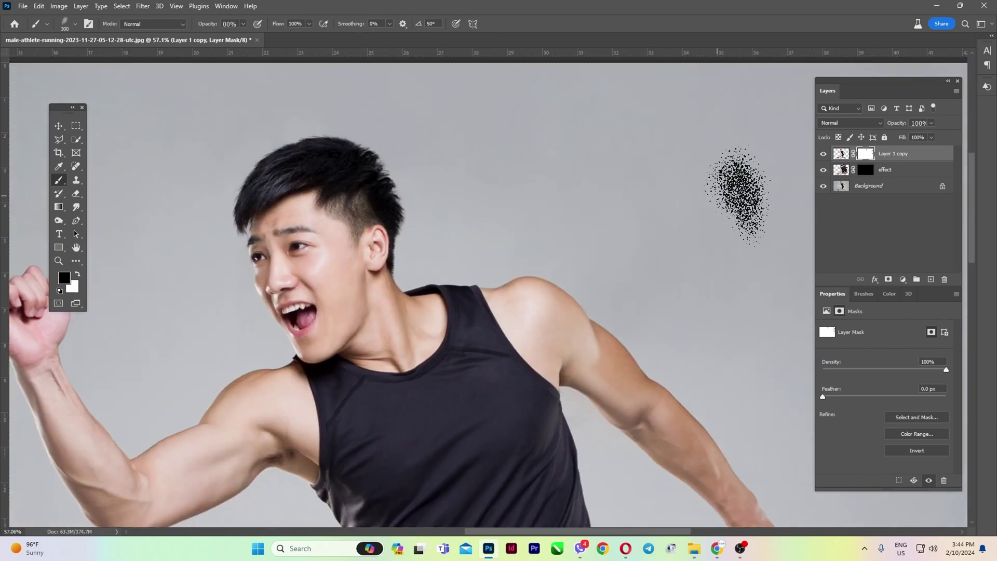
# Add a solid color fill layer in grey a2a2a2 directly above the Background layer.
pyautogui.click(824, 154)
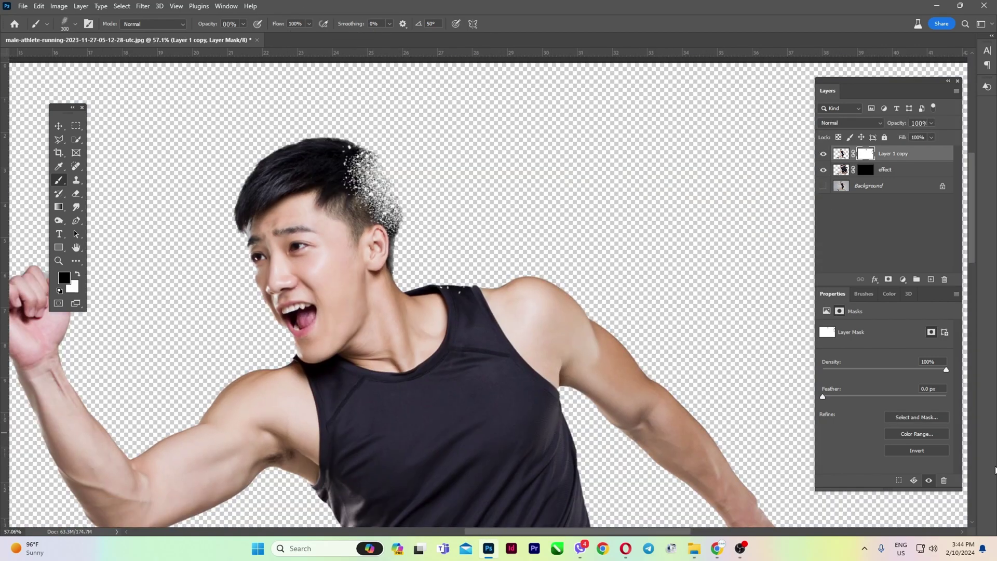
pyautogui.click(823, 186)
pyautogui.click(823, 153)
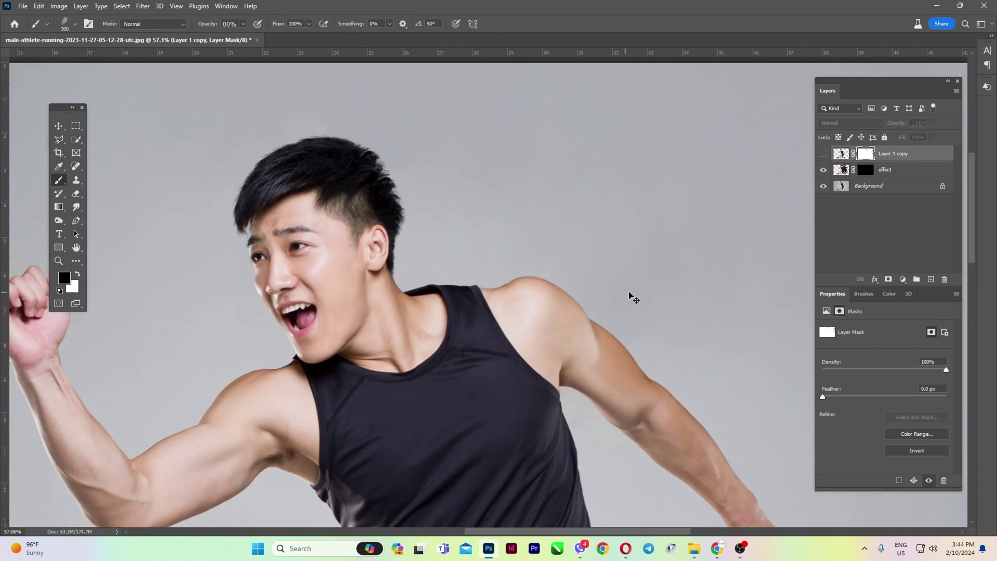
pyautogui.click(878, 185)
pyautogui.click(902, 279)
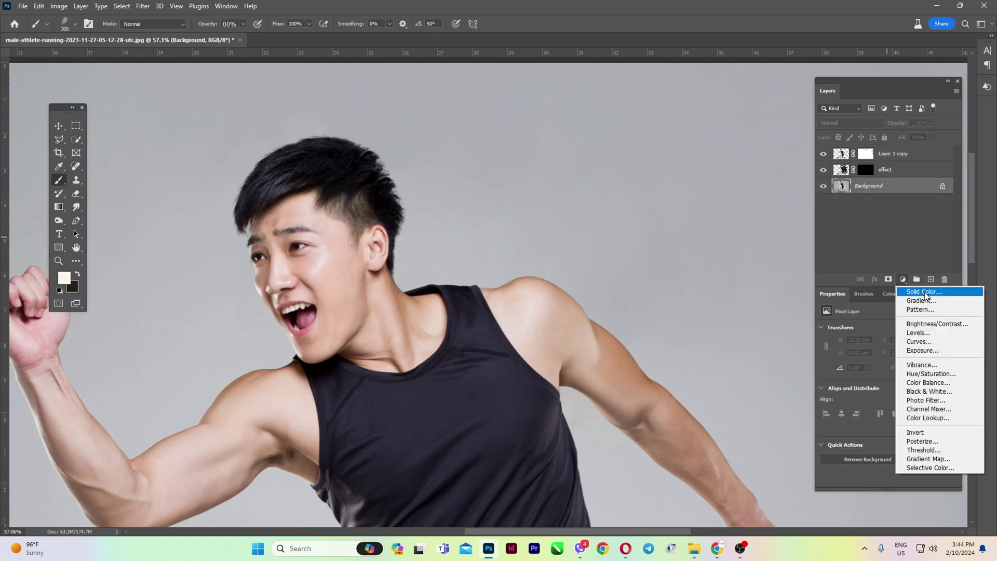
pyautogui.click(914, 292)
pyautogui.moveTo(771, 232); pyautogui.dragTo(671, 225)
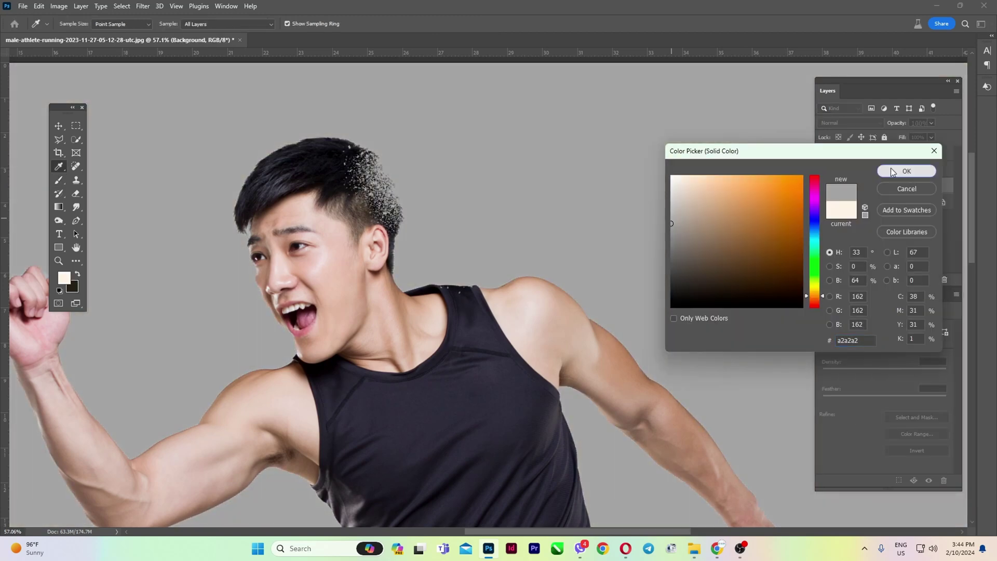
pyautogui.click(907, 171)
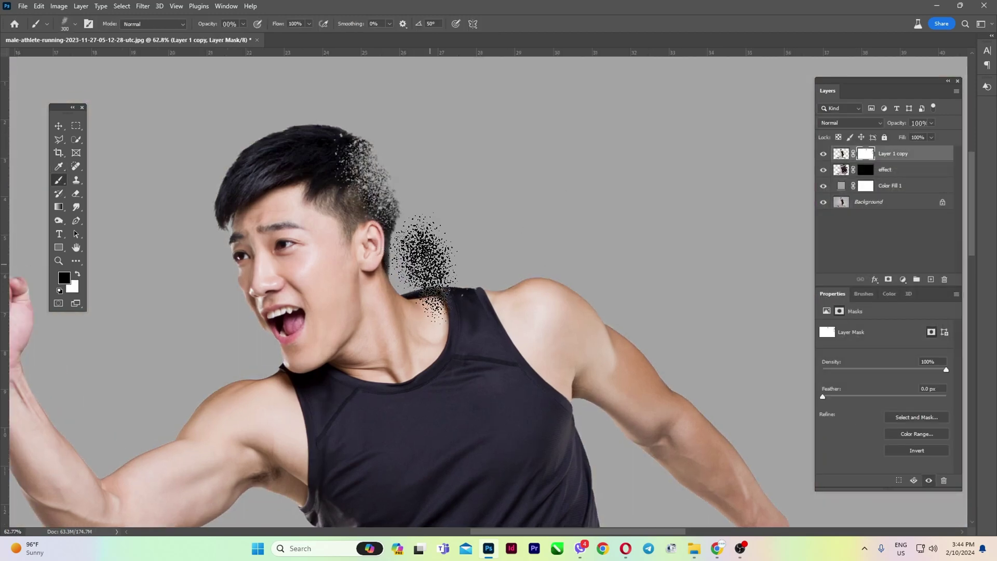
# Set the dispersion brush to 250 px at a 73° angle and mask specks out of the rear shoulder on Layer 1 copy.
pyautogui.scroll(-2, 431, 266)
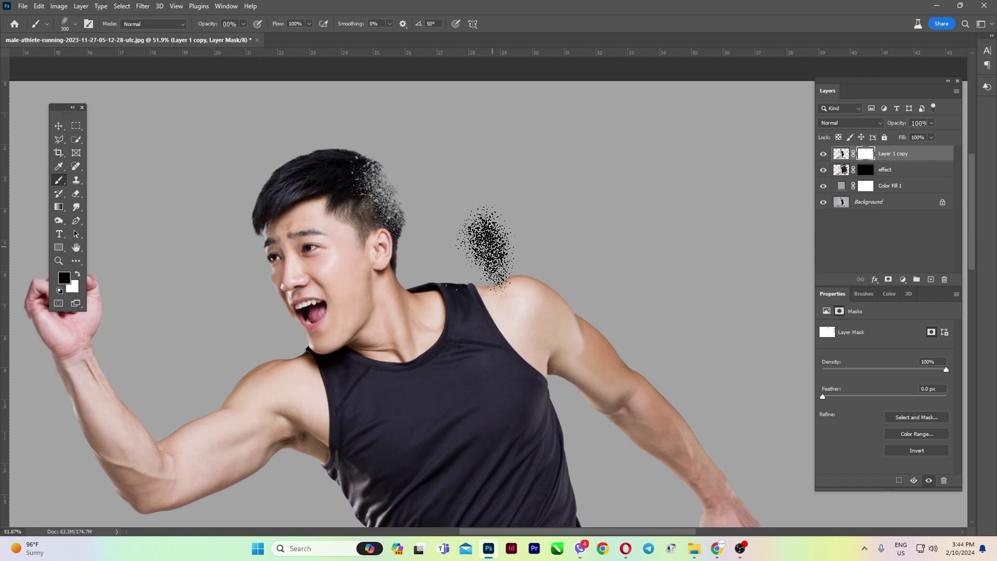
pyautogui.press('[')
pyautogui.rightClick(477, 205)
pyautogui.moveTo(515, 224); pyautogui.dragTo(511, 219)
pyautogui.click(505, 179)
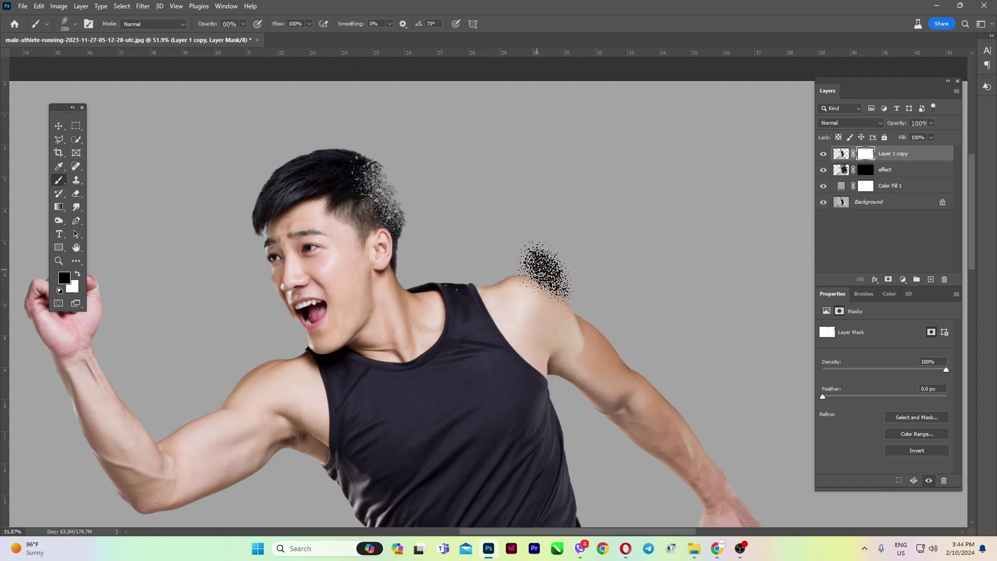
pyautogui.click(543, 288)
# Enlarge the dispersion brush to at least 600 px and mask specks out of the rear upper arm and forearm.
pyautogui.press(']')
pyautogui.press(']')
pyautogui.press(']')
pyautogui.click(635, 329)
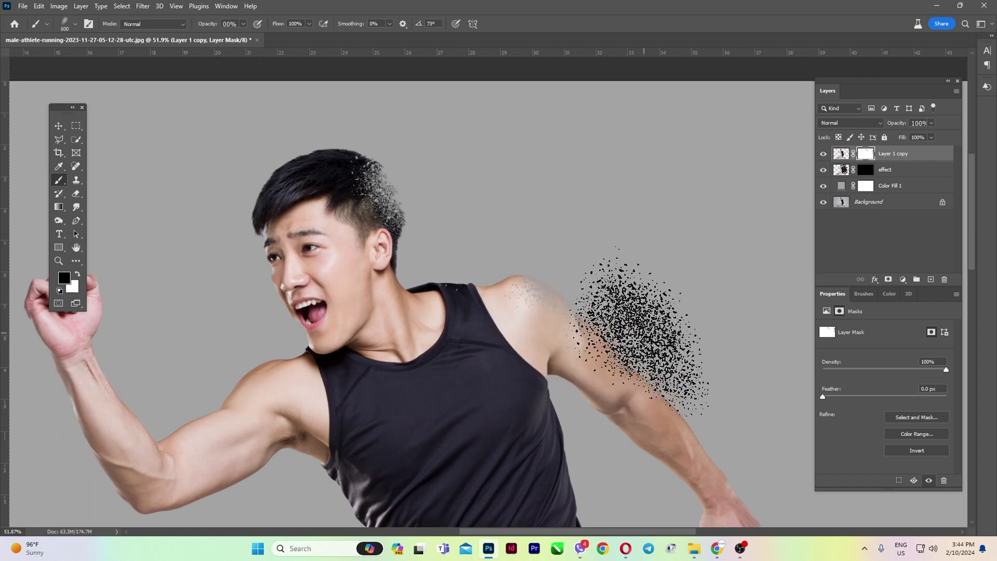
pyautogui.scroll(-5, 693, 316)
pyautogui.press(']')
pyautogui.press(']')
pyautogui.click(702, 382)
# Mask specks out of the rear hand and forearm on Layer 1 copy with the dispersion brush at 700 px.
pyautogui.scroll(2, 756, 457)
pyautogui.press('[')
pyautogui.press('[')
pyautogui.press('[')
pyautogui.press('[')
pyautogui.press(']')
pyautogui.press(']')
pyautogui.press(']')
pyautogui.press(']')
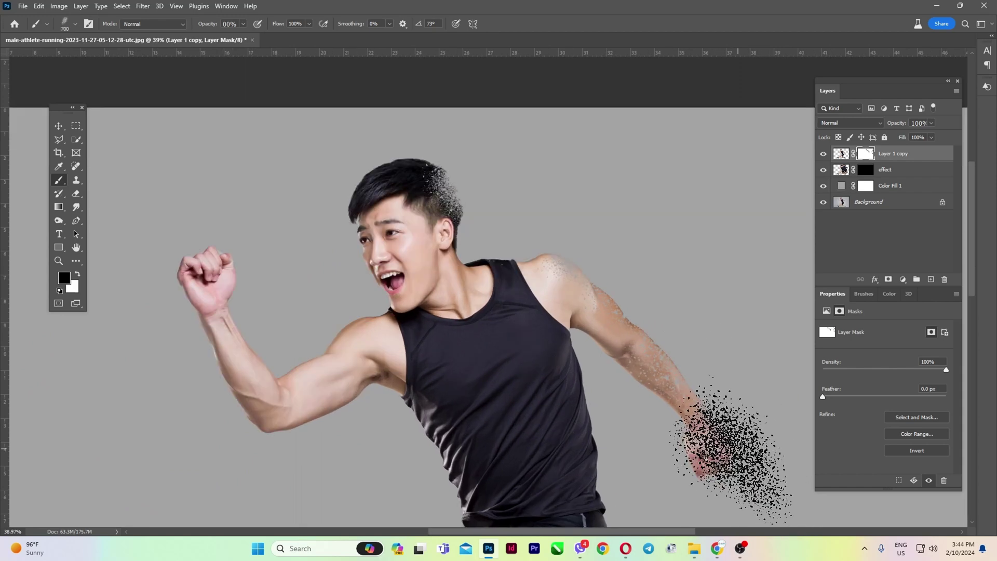
pyautogui.click(735, 453)
pyautogui.scroll(-4, 761, 514)
pyautogui.moveTo(701, 393); pyautogui.dragTo(634, 347)
# Reduce the dispersion brush to 250 px and mask more specks out of the back of the head.
pyautogui.scroll(1, 511, 266)
pyautogui.press('[')
pyautogui.press('[')
pyautogui.press('[')
pyautogui.press('[')
pyautogui.press('[')
pyautogui.scroll(8, 501, 286)
pyautogui.click(453, 205)
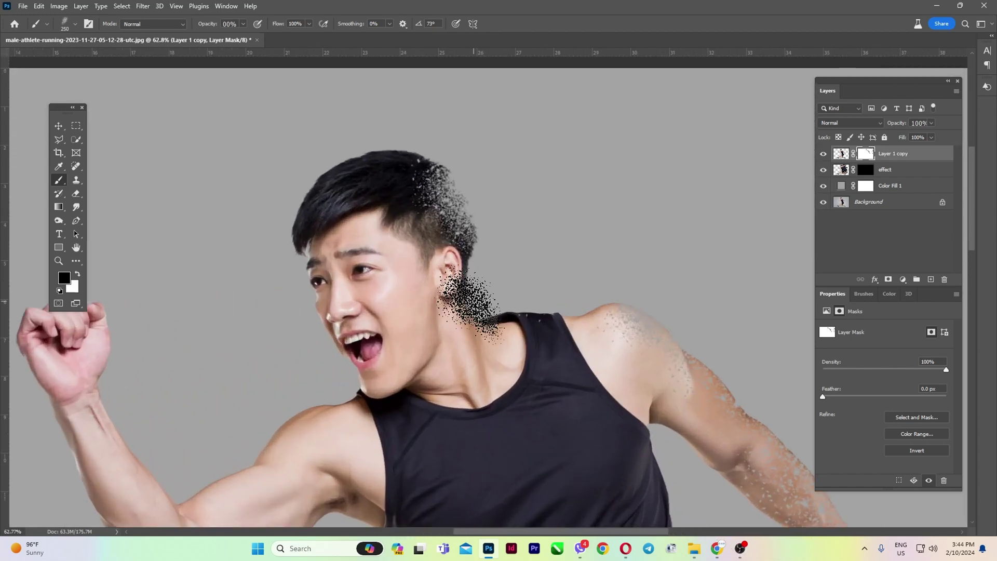
# Mask specks out of the neck and the tank top's rear shoulder strap with the dispersion brush at 175 px and a 27° angle.
pyautogui.click(477, 301)
pyautogui.scroll(4, 534, 294)
pyautogui.press('[')
pyautogui.press('[')
pyautogui.rightClick(496, 275)
pyautogui.click(547, 277)
pyautogui.click(519, 218)
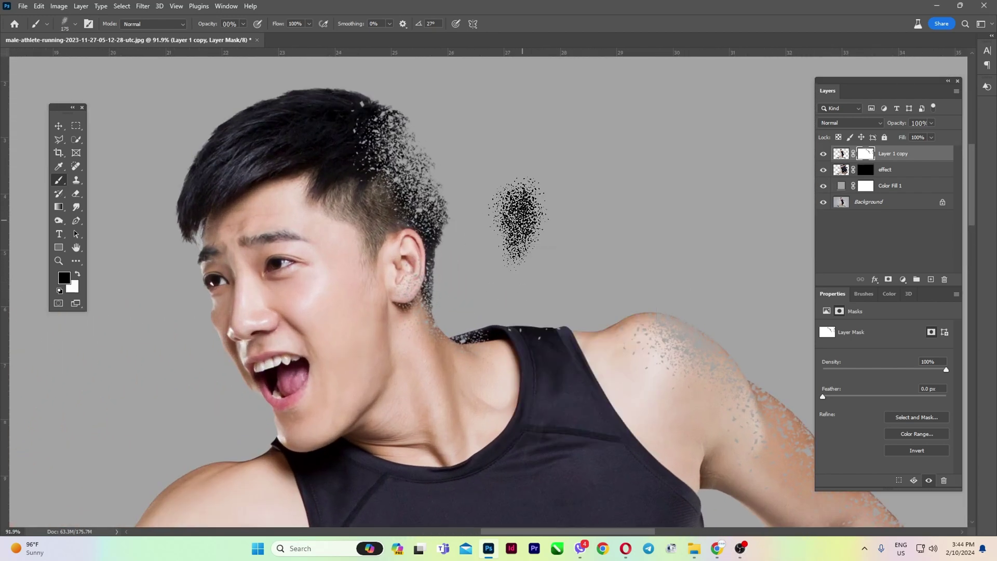
pyautogui.rightClick(501, 246)
pyautogui.click(558, 252)
pyautogui.click(505, 287)
pyautogui.scroll(-3, 519, 283)
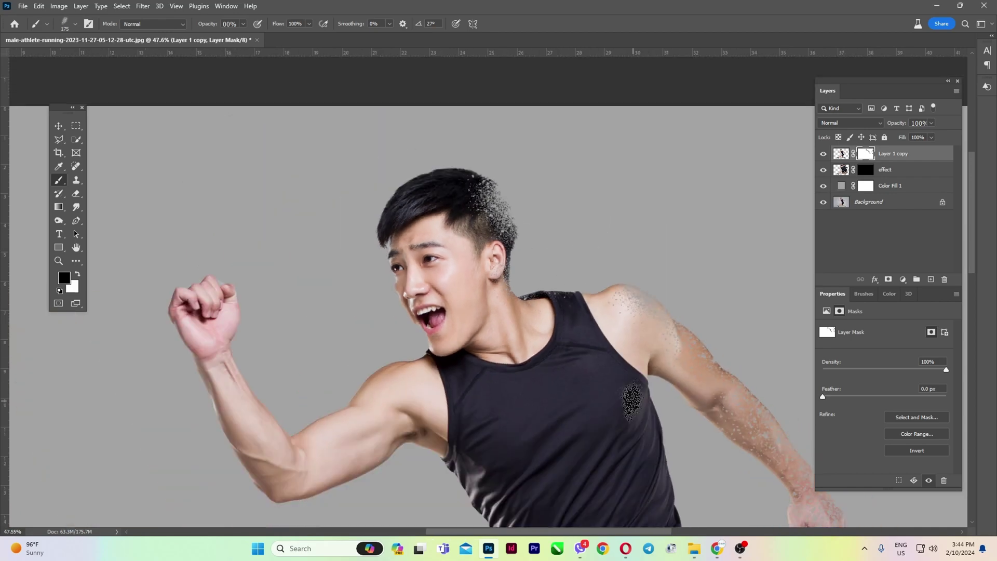
# Set the dispersion brush to 250 px at a -6° angle and mask specks out of the top of the rear shoulder.
pyautogui.press(']')
pyautogui.press(']')
pyautogui.rightClick(563, 243)
pyautogui.press('Return')
pyautogui.scroll(2, 580, 274)
pyautogui.click(582, 283)
pyautogui.scroll(-4, 597, 279)
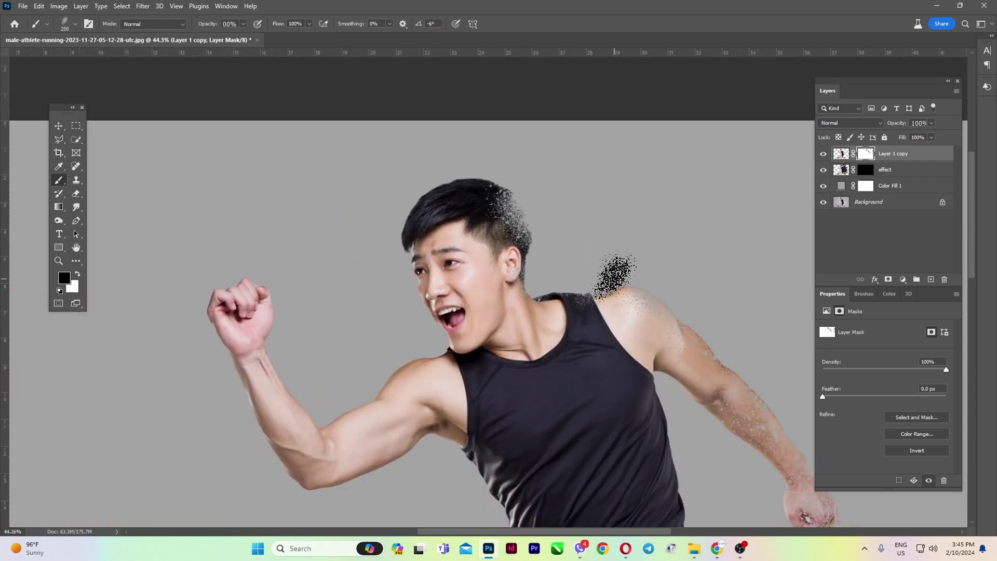
# Rotate the dispersion brush to -95°, enlarge it to 600 px and mask specks out of the rear side of the tank top.
pyautogui.rightClick(668, 246)
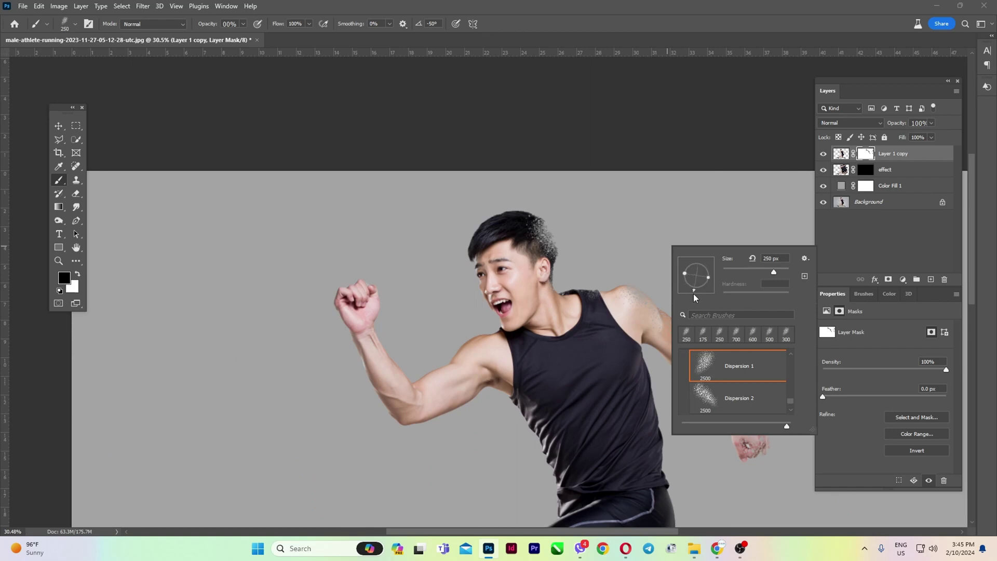
pyautogui.click(660, 264)
pyautogui.scroll(-3, 657, 415)
pyautogui.scroll(3, 662, 405)
pyautogui.press(']')
pyautogui.press(']')
pyautogui.press(']')
pyautogui.press(']')
pyautogui.click(658, 396)
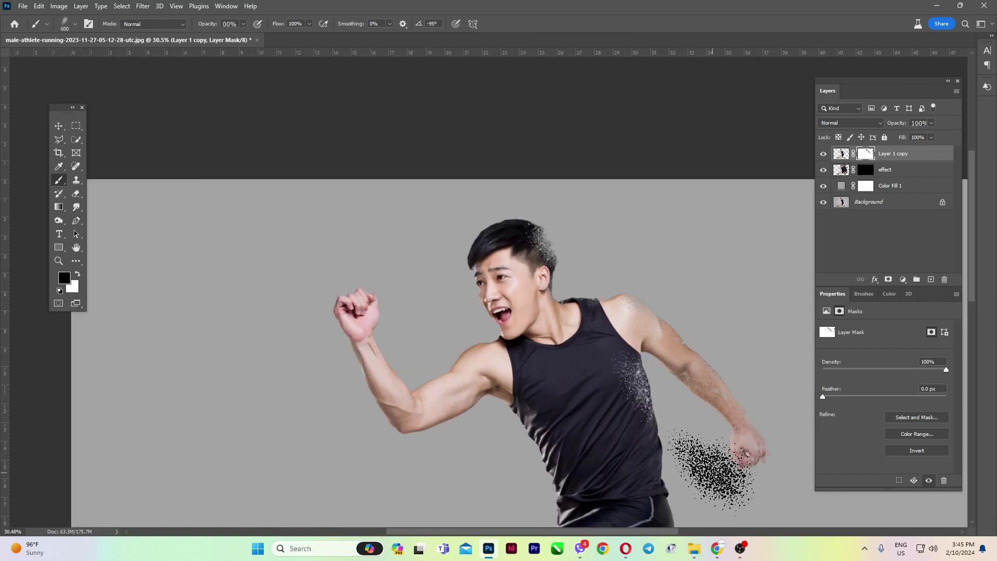
pyautogui.click(683, 454)
# Enlarge the dispersion brush to 800 px and mask specks out of the rear shoe on Layer 1 copy.
pyautogui.scroll(-4, 708, 470)
pyautogui.moveTo(701, 318); pyautogui.dragTo(485, 200)
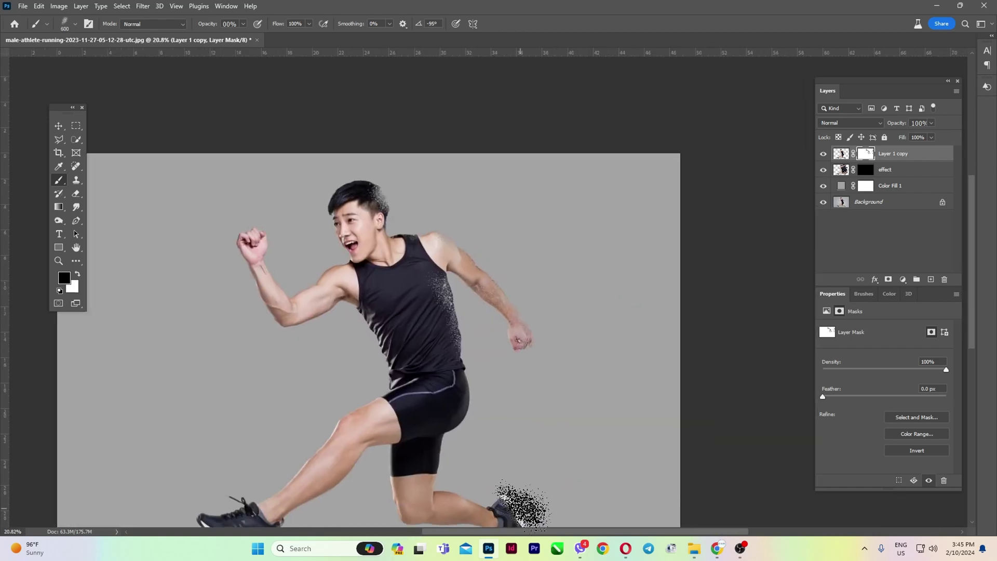
pyautogui.press(']')
pyautogui.press(']')
pyautogui.click(517, 506)
pyautogui.scroll(-3, 535, 441)
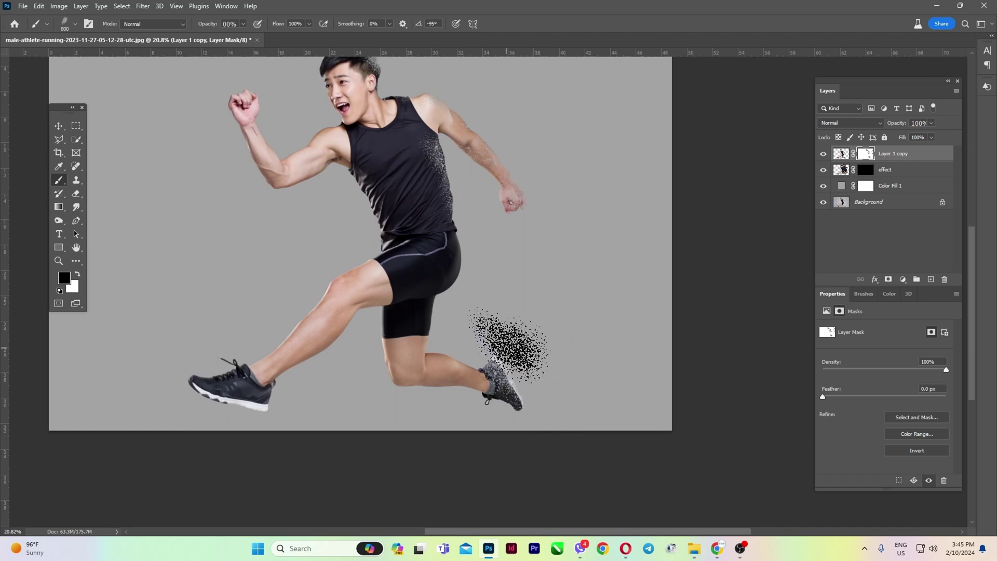
# Rotate the dispersion brush to -122° and mask specks out of the back of the shorts on Layer 1 copy.
pyautogui.rightClick(540, 294)
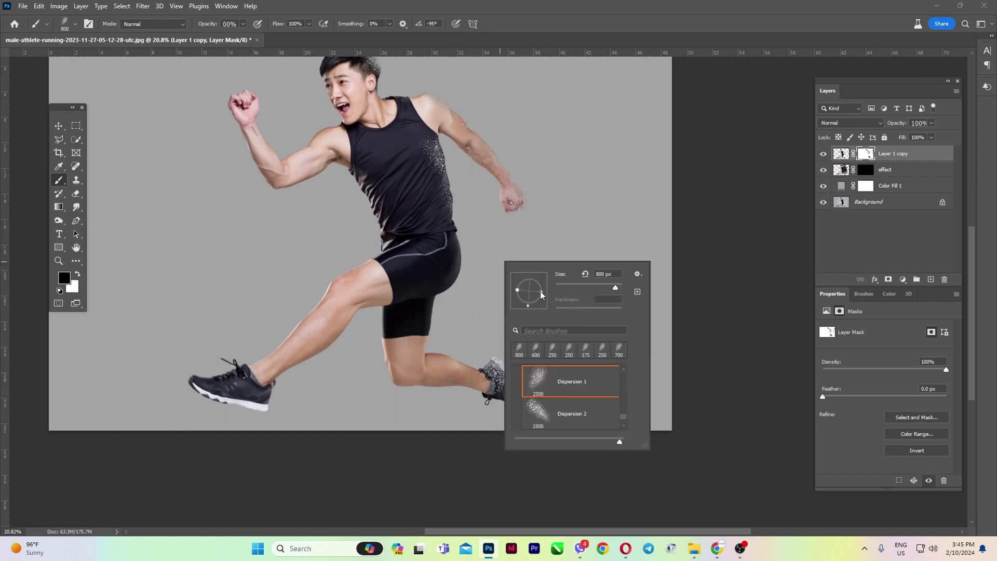
pyautogui.moveTo(523, 311); pyautogui.dragTo(519, 308)
pyautogui.click(485, 272)
pyautogui.click(476, 305)
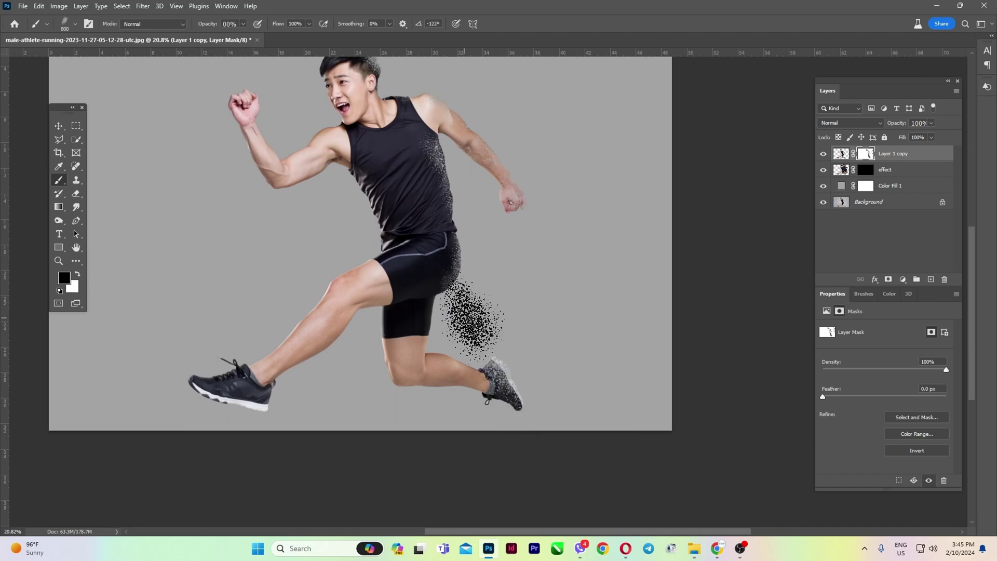
# Target the effect layer's mask and set the dispersion brush to 2900 px at a -174° angle.
pyautogui.scroll(-5, 564, 321)
pyautogui.scroll(-1, 566, 322)
pyautogui.click(865, 170)
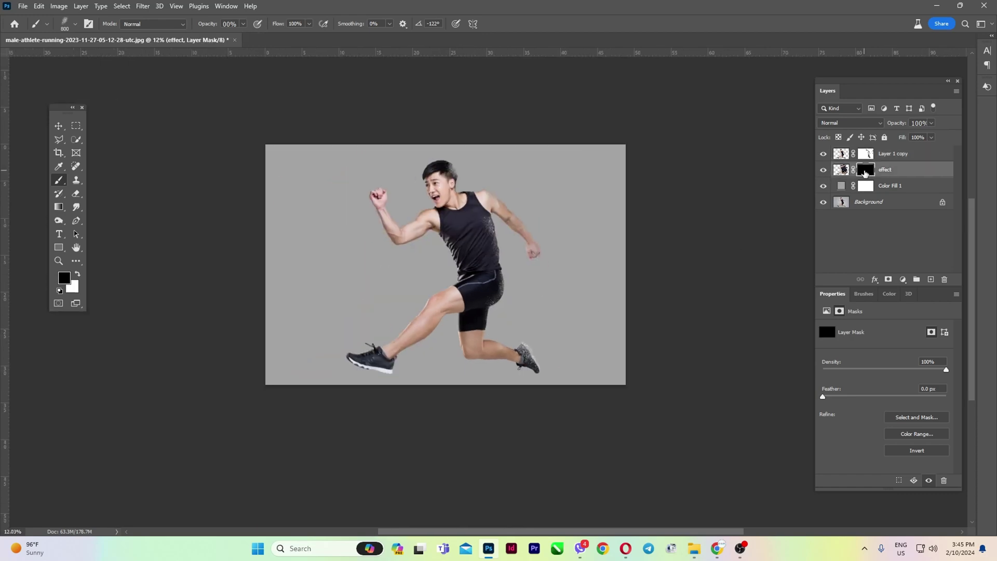
pyautogui.press(']')
pyautogui.press(']')
pyautogui.press(']')
pyautogui.press(']')
pyautogui.press(']')
pyautogui.press(']')
pyautogui.press(']')
pyautogui.press(']')
pyautogui.press(']')
pyautogui.press(']')
pyautogui.press(']')
pyautogui.press(']')
pyautogui.press(']')
pyautogui.press(']')
pyautogui.press(']')
pyautogui.press(']')
pyautogui.press(']')
pyautogui.press(']')
pyautogui.press(']')
pyautogui.press(']')
pyautogui.rightClick(519, 216)
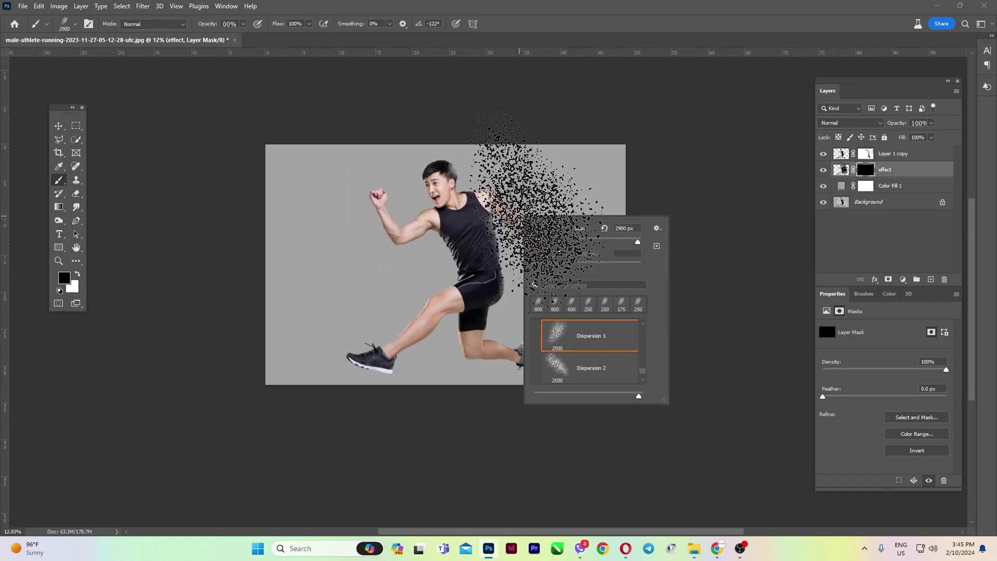
pyautogui.moveTo(530, 254); pyautogui.dragTo(527, 247)
pyautogui.click(534, 184)
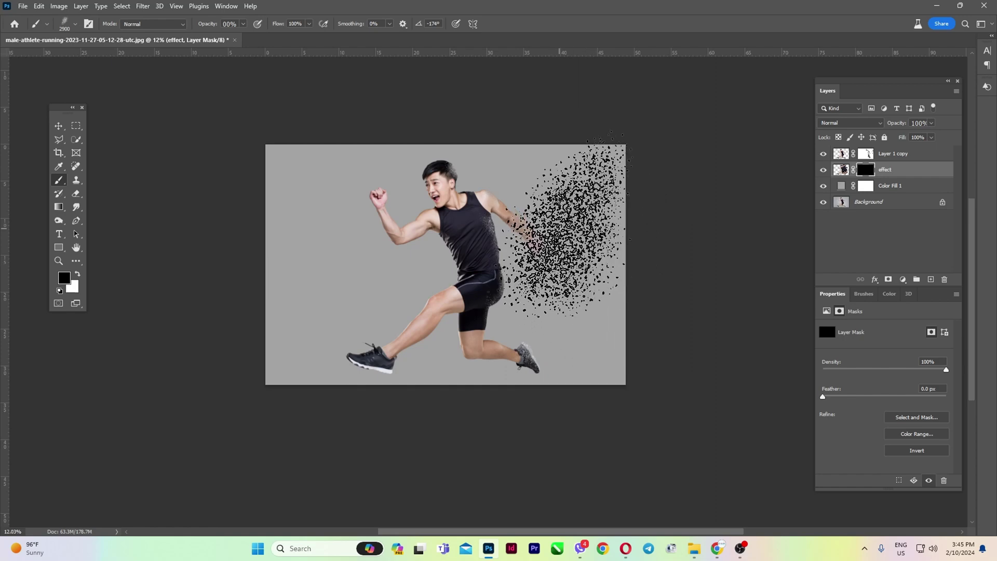
# Paint white on the effect layer's mask to reveal dispersed fragments behind the athlete from shoulder to rear leg, undoing one misplaced stroke.
pyautogui.press('x')
pyautogui.click(552, 187)
pyautogui.click(556, 316)
pyautogui.hotkey('ctrl', 'z')
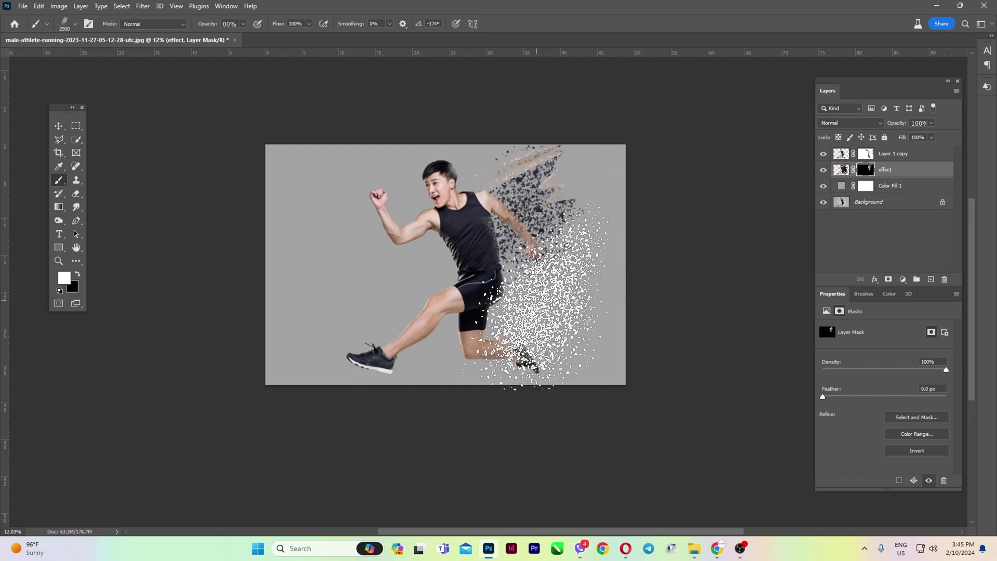
pyautogui.click(544, 295)
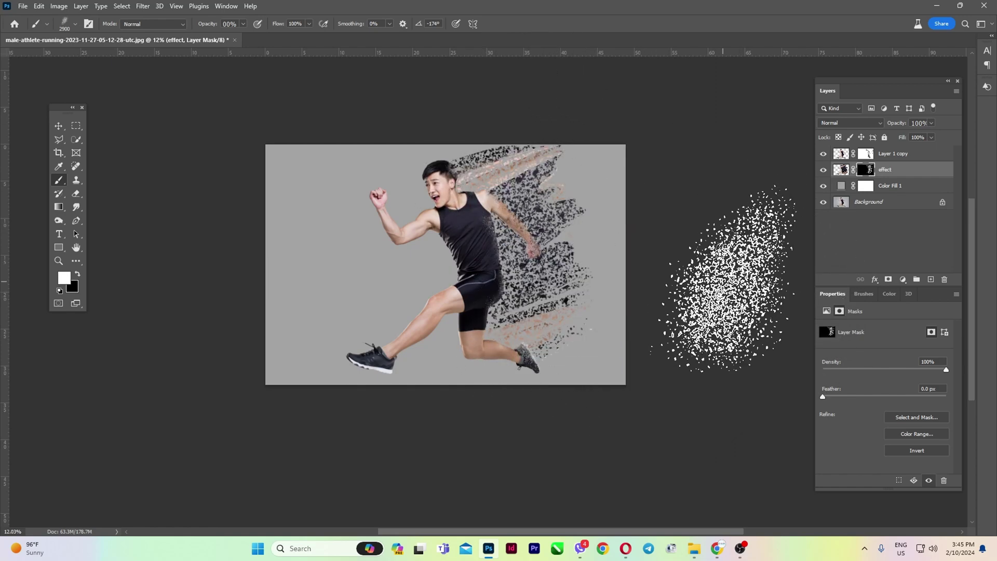
# Reduce the dispersion brush to 1800 px and reveal more fragments above and behind the head on the effect layer's mask.
pyautogui.scroll(4, 535, 187)
pyautogui.scroll(-2, 535, 187)
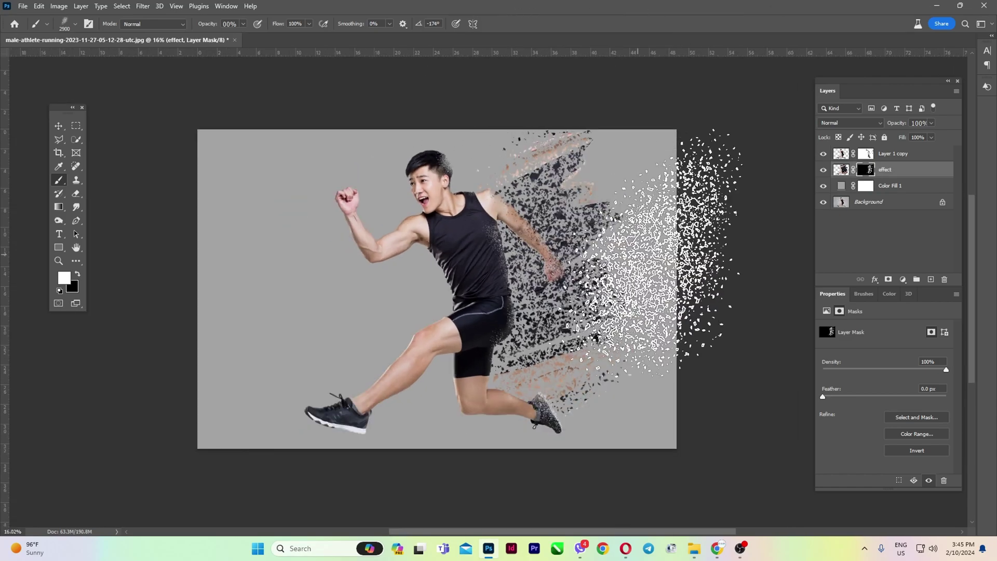
pyautogui.scroll(2, 535, 187)
pyautogui.press('[')
pyautogui.press('[')
pyautogui.press('[')
pyautogui.press('[')
pyautogui.press('[')
pyautogui.press('[')
pyautogui.press('[')
pyautogui.press('[')
pyautogui.press('[')
pyautogui.press('[')
pyautogui.press('[')
pyautogui.click(470, 118)
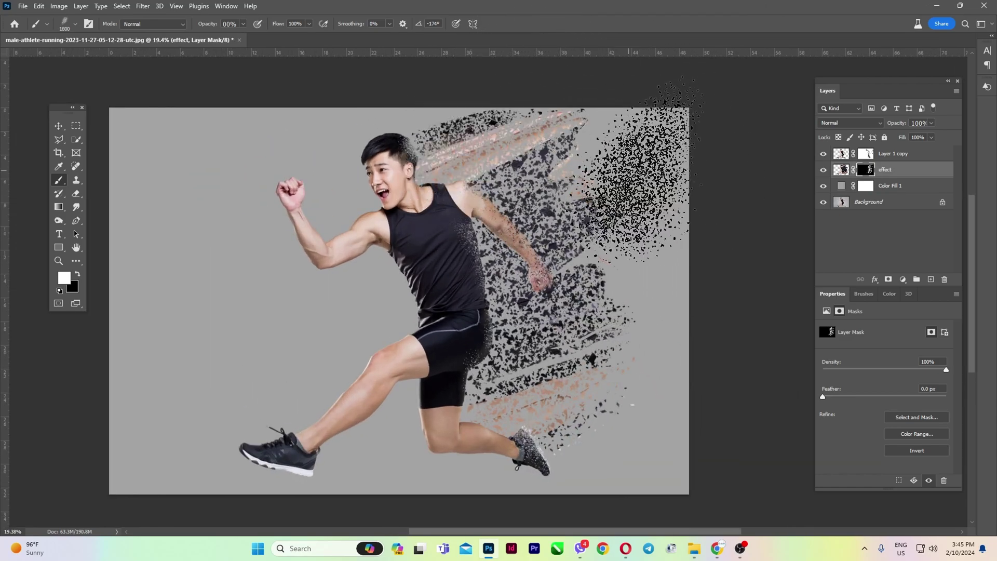
pyautogui.scroll(-3, 635, 190)
pyautogui.scroll(-2, 638, 221)
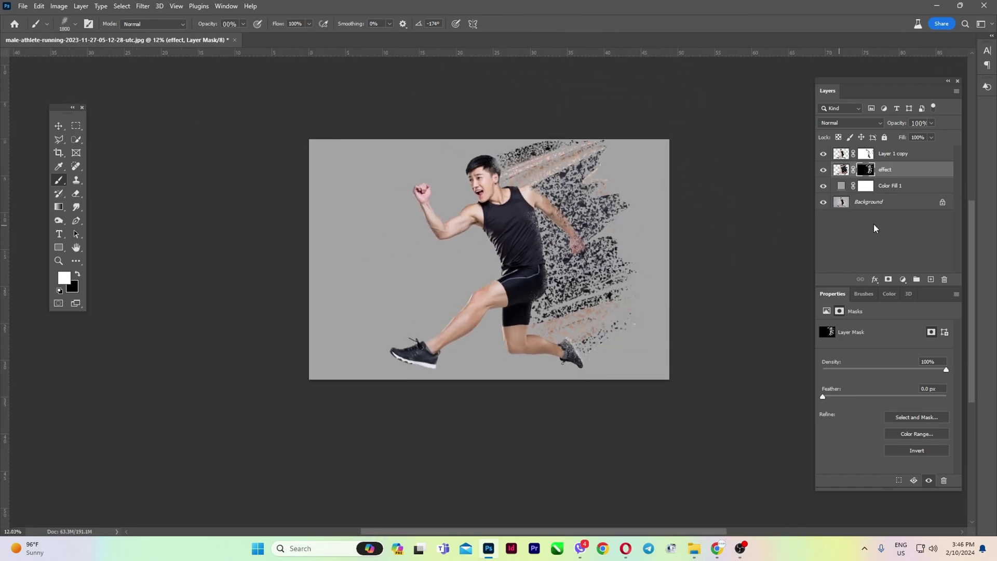
# Target the effect layer's image instead of its mask and switch to the Mixer Brush tool.
pyautogui.click(841, 169)
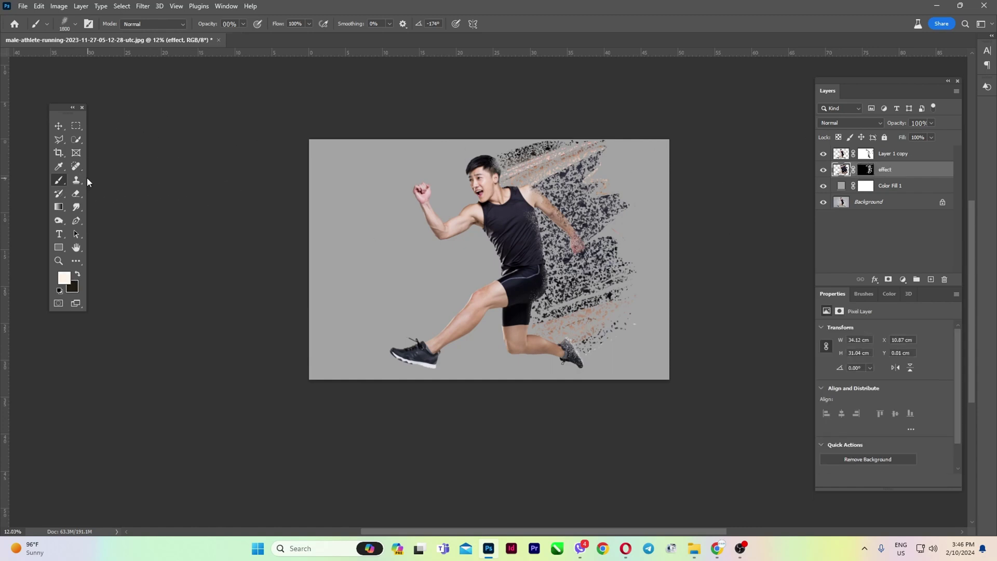
pyautogui.rightClick(58, 180)
pyautogui.click(104, 209)
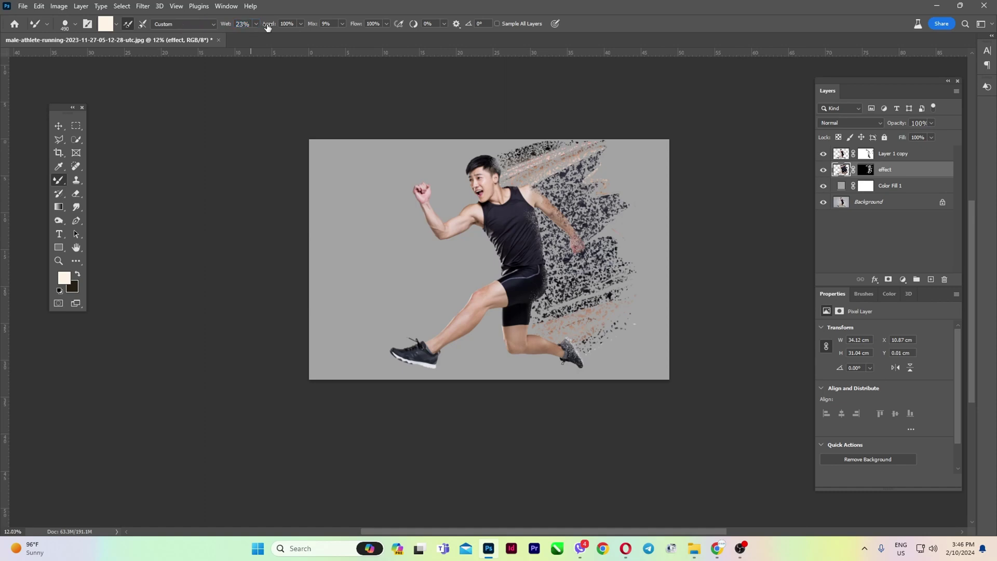
# Set the Mixer Brush load to 37% and smear the skin-coloured streaks behind the head on the effect layer.
pyautogui.scroll(10, 552, 179)
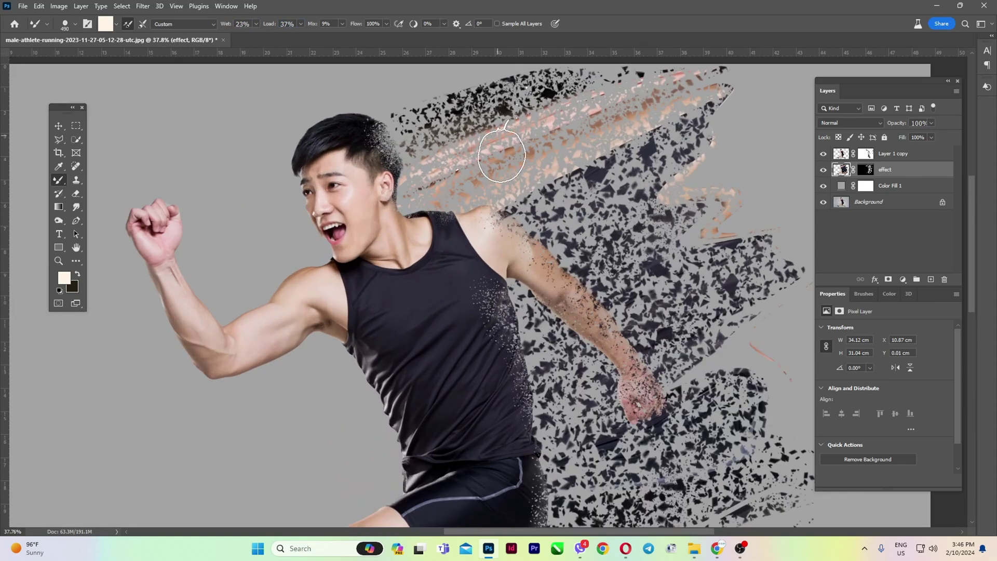
pyautogui.moveTo(500, 155)
pyautogui.mouseDown()
pyautogui.moveTo(563, 182)
pyautogui.moveTo(617, 122)
pyautogui.moveTo(571, 155)
pyautogui.moveTo(701, 111)
pyautogui.mouseUp()
pyautogui.rightClick(635, 97)
pyautogui.moveTo(534, 140); pyautogui.dragTo(629, 93)
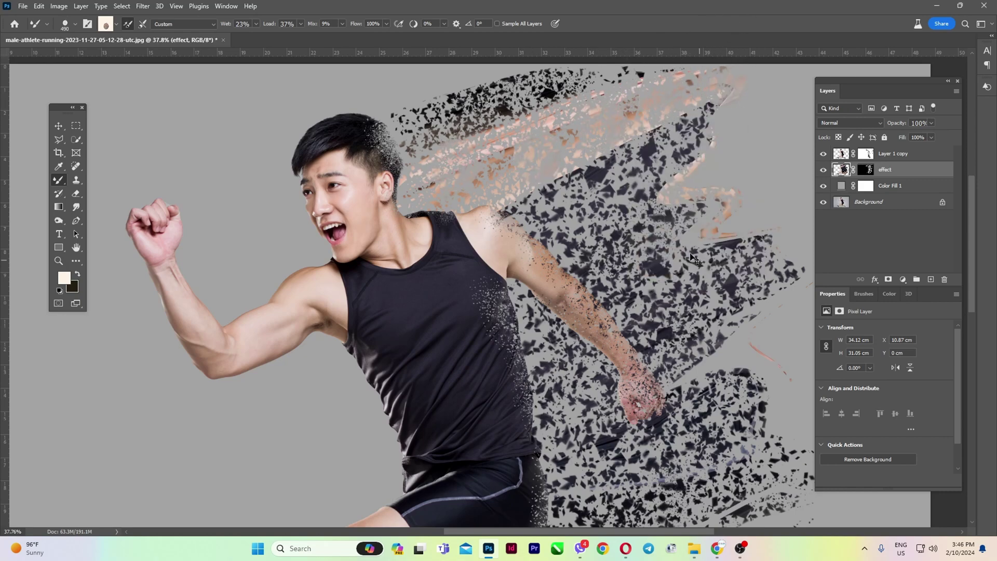
# Try smearing the fragments behind the athlete with the Mixer Brush at 700 px and undo the strokes.
pyautogui.scroll(-9, 490, 226)
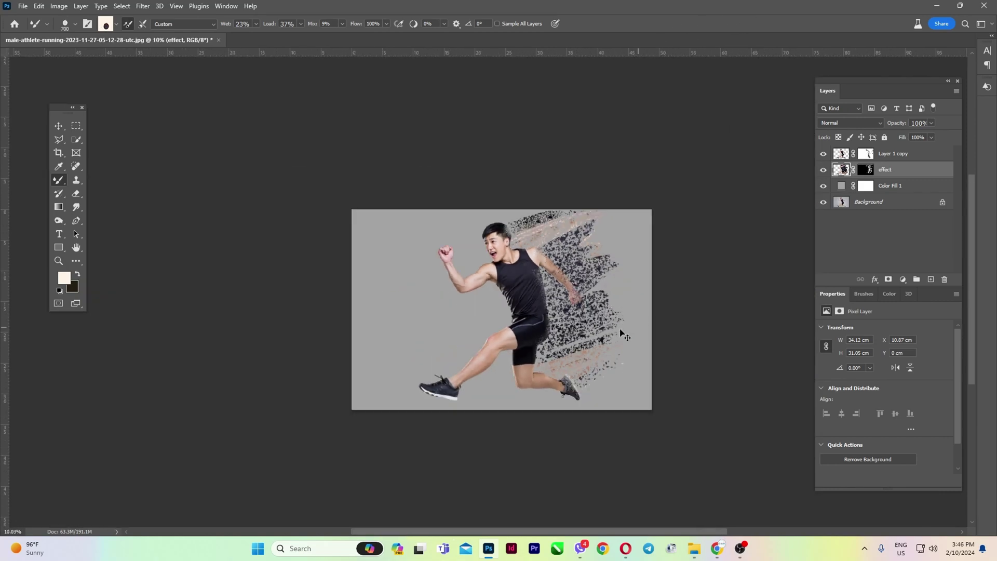
pyautogui.scroll(4, 487, 290)
pyautogui.press(']')
pyautogui.press(']')
pyautogui.press(']')
pyautogui.moveTo(584, 330); pyautogui.dragTo(632, 307)
pyautogui.hotkey('ctrl', 'z')
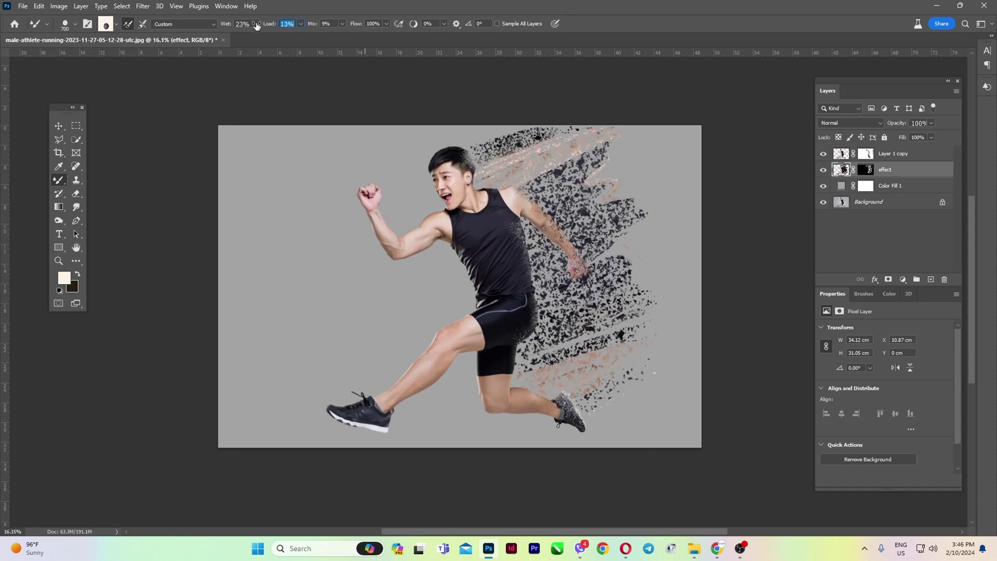
pyautogui.hotkey('ctrl', 'z')
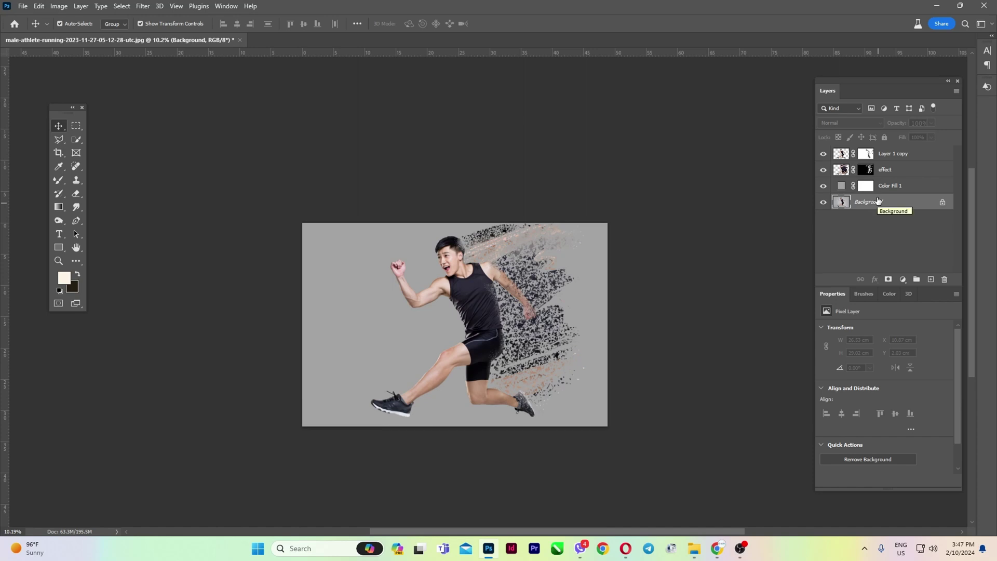
# Add a Gradient Fill layer above Layer 1 copy using a cyan-to-blue gradient preset.
pyautogui.click(892, 155)
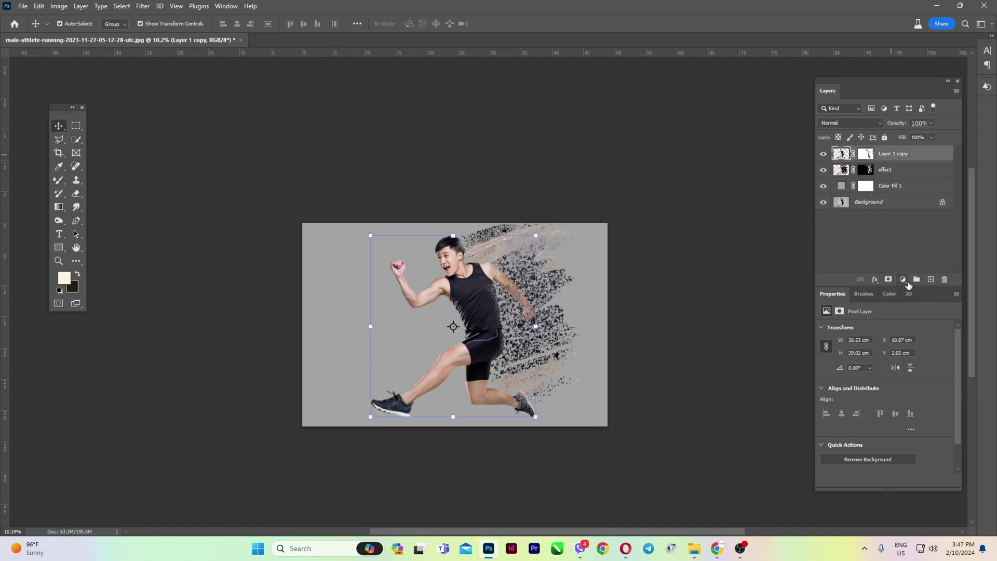
pyautogui.click(904, 280)
pyautogui.click(913, 300)
pyautogui.click(788, 156)
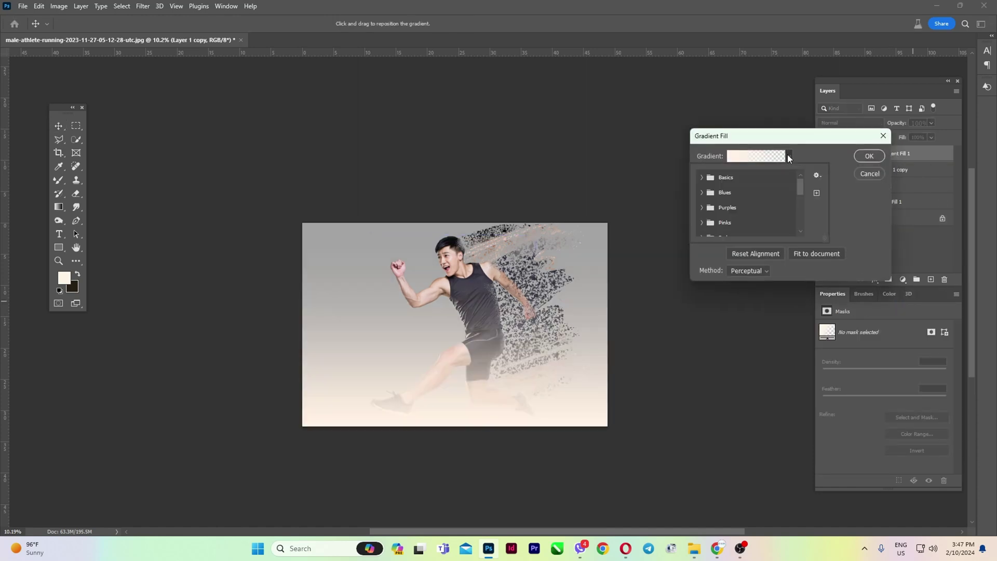
pyautogui.moveTo(801, 196)
pyautogui.mouseDown()
pyautogui.moveTo(803, 217)
pyautogui.moveTo(803, 182)
pyautogui.moveTo(803, 190)
pyautogui.mouseUp()
pyautogui.click(703, 193)
pyautogui.click(747, 211)
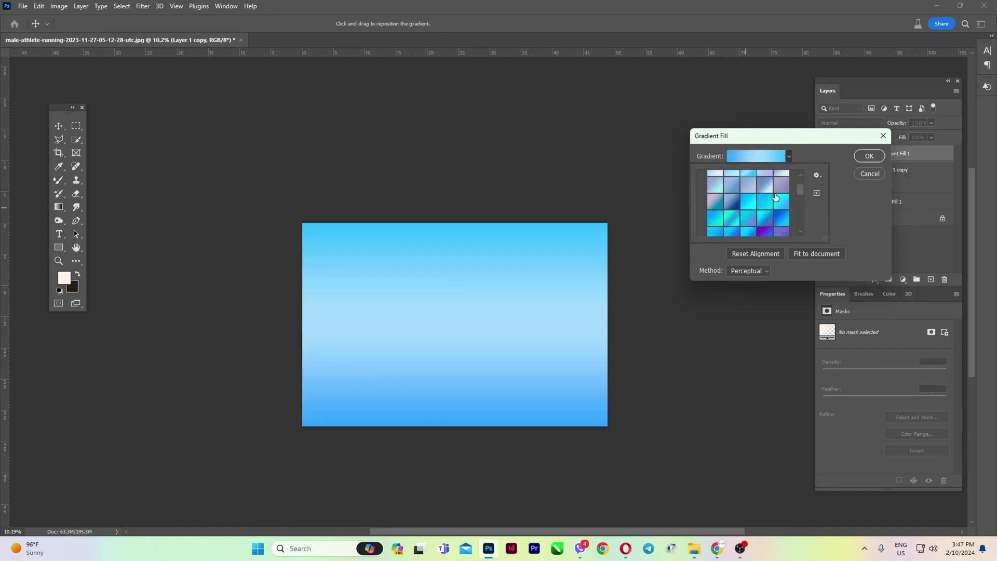
pyautogui.click(784, 206)
pyautogui.click(786, 208)
pyautogui.click(868, 156)
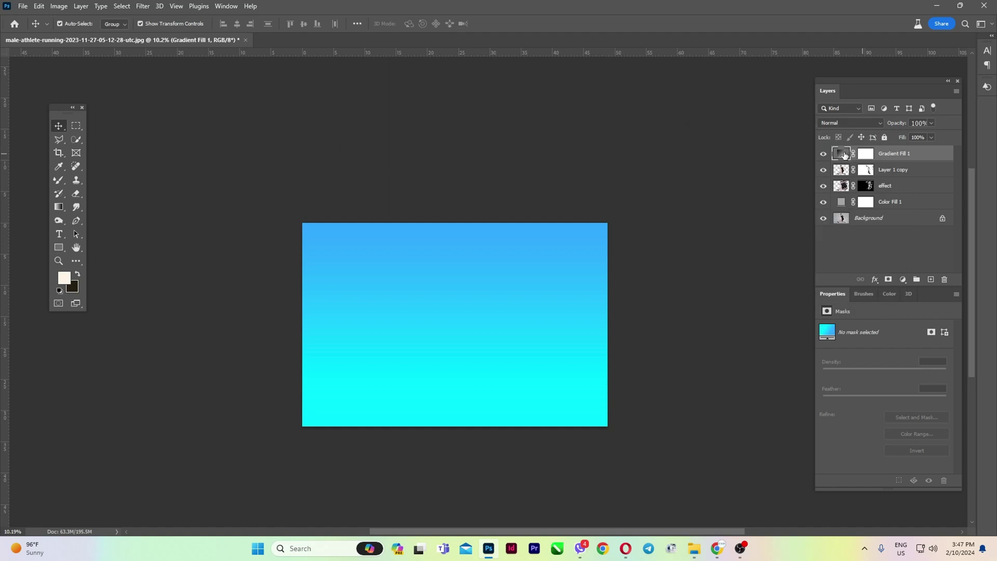
# Change the gradient fill's style to Radial and move its bright centre up towards the upper middle of the canvas.
pyautogui.doubleClick(843, 156)
pyautogui.click(748, 173)
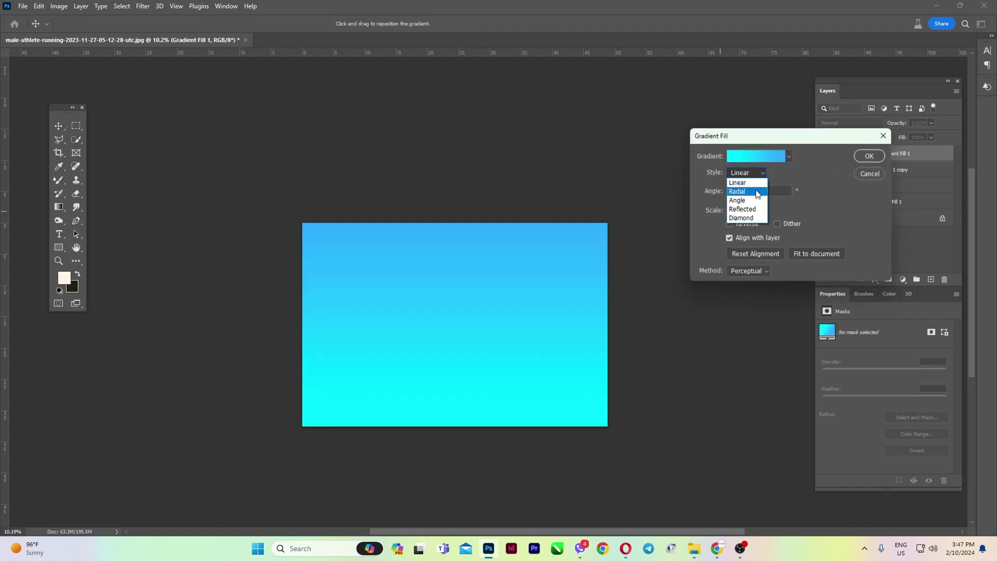
pyautogui.click(737, 192)
pyautogui.click(758, 177)
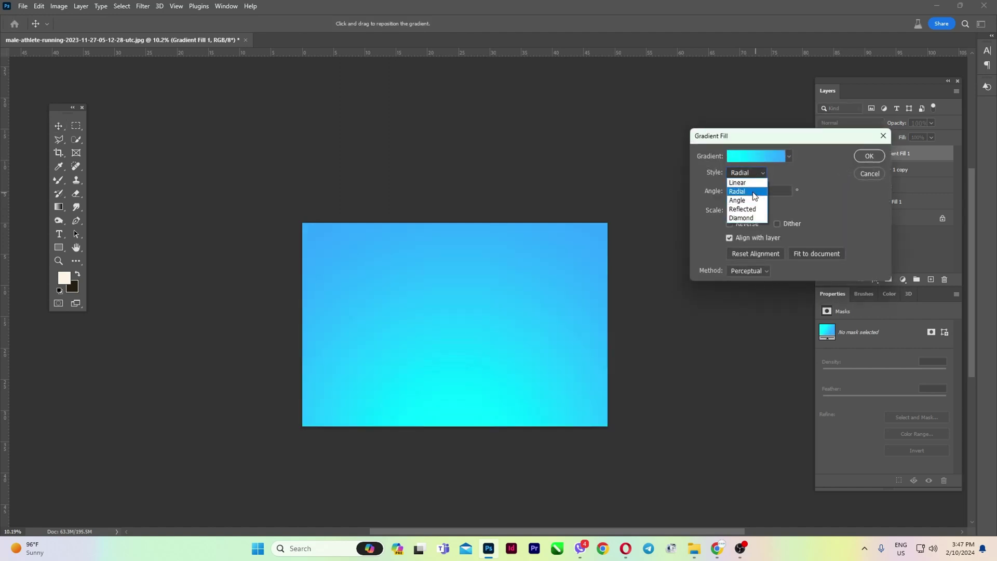
pyautogui.click(737, 191)
pyautogui.moveTo(467, 409); pyautogui.dragTo(461, 381)
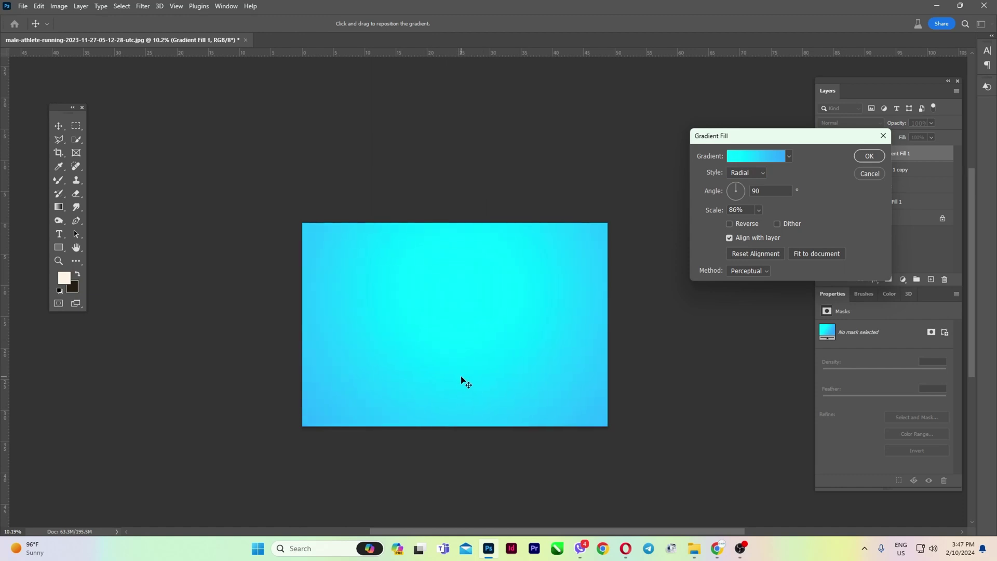
pyautogui.click(870, 156)
# Set the gradient fill layer's blend mode to Color Burn and its opacity to 61%.
pyautogui.click(843, 124)
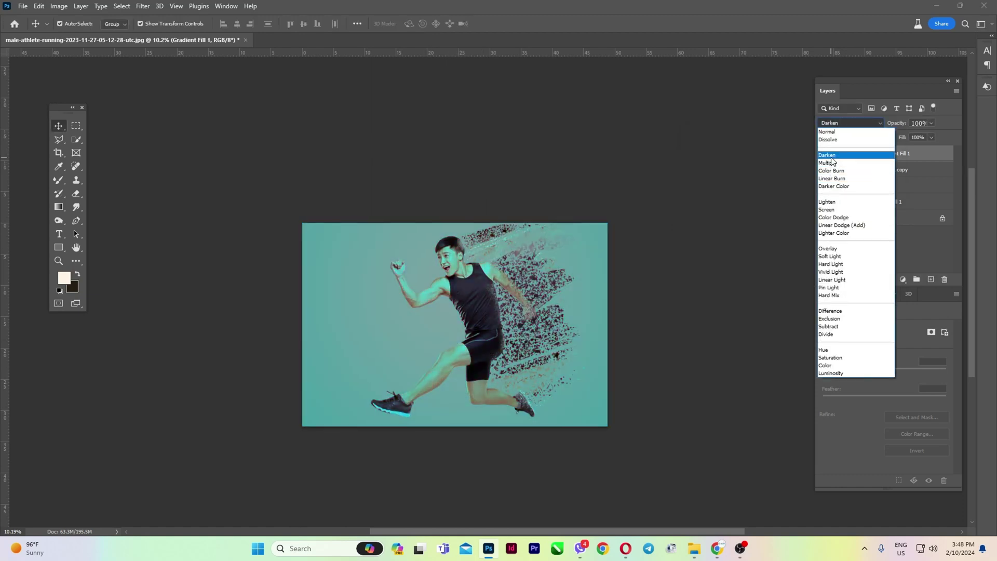
pyautogui.click(836, 171)
pyautogui.click(692, 191)
pyautogui.scroll(5, 478, 356)
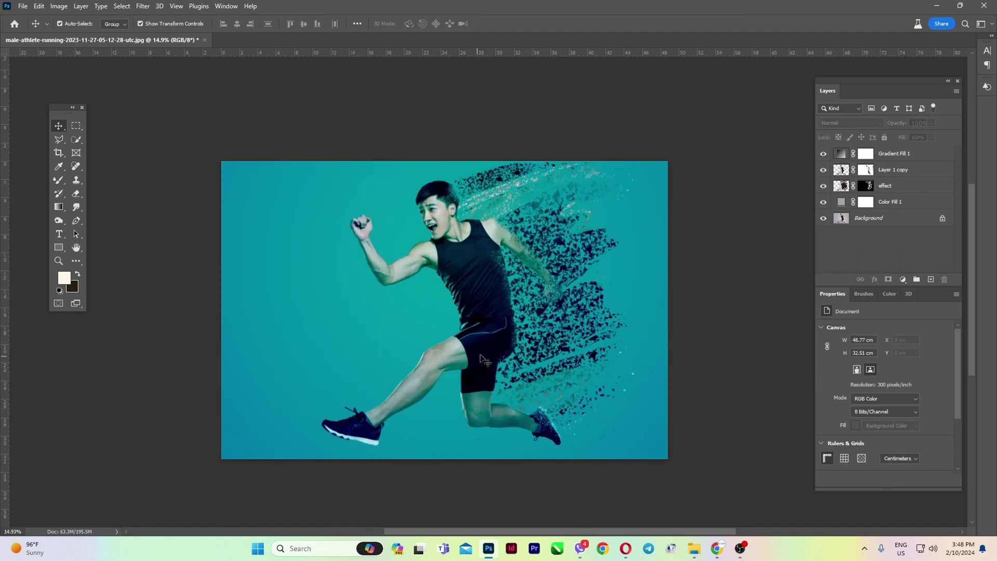
pyautogui.click(891, 154)
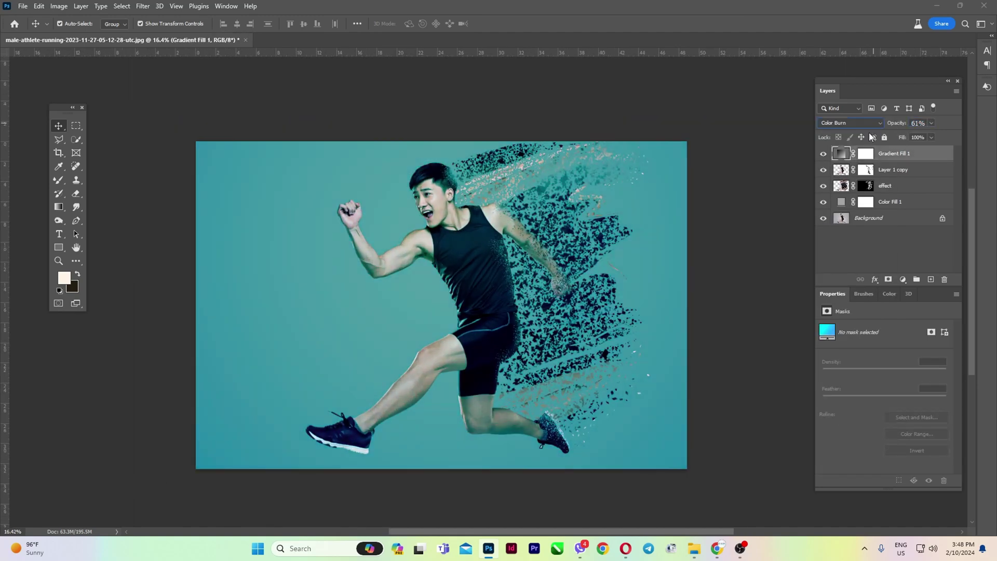
# Toggle the gradient fill layer's visibility to compare the image with and without it.
pyautogui.click(822, 154)
pyautogui.click(823, 155)
pyautogui.click(822, 155)
pyautogui.click(822, 155)
# Add a Gradient Fill layer directly above the Color Fill 1 layer and open its gradient for editing.
pyautogui.click(832, 219)
pyautogui.click(847, 202)
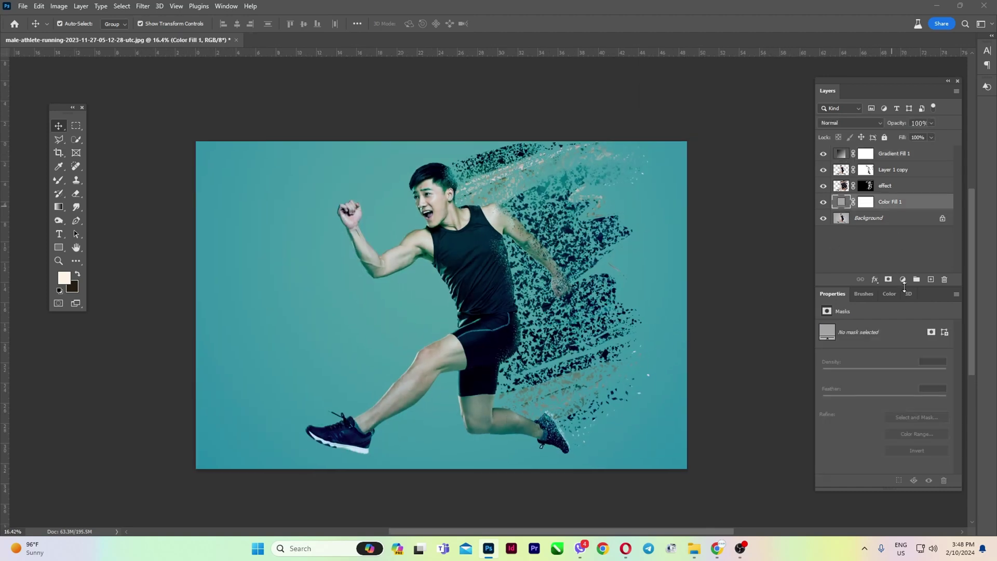
pyautogui.click(902, 279)
pyautogui.click(914, 302)
pyautogui.click(784, 157)
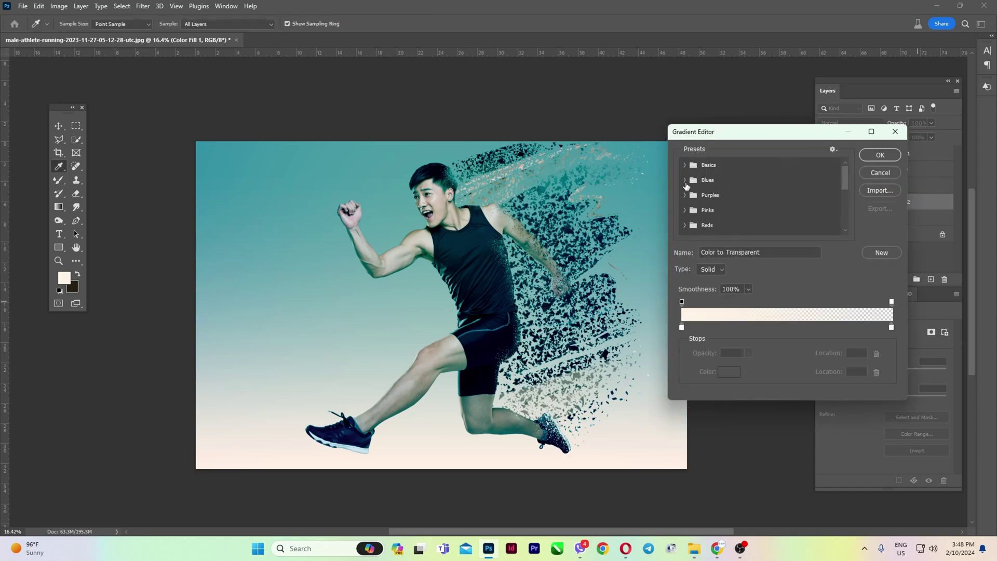
# Try the first two gradient presets of the Reds group on the new fill layer.
pyautogui.scroll(-3, 778, 217)
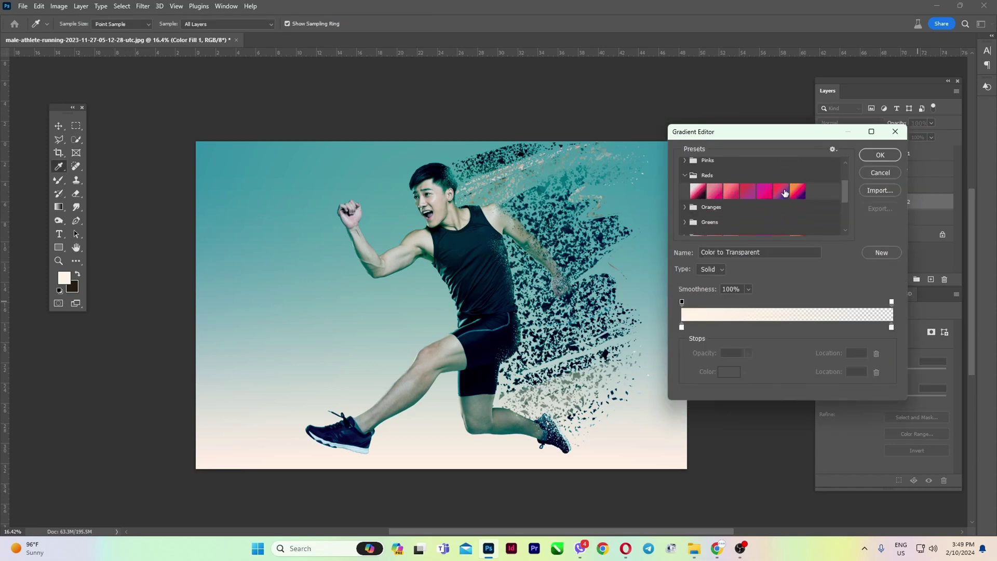
pyautogui.click(697, 191)
pyautogui.click(715, 192)
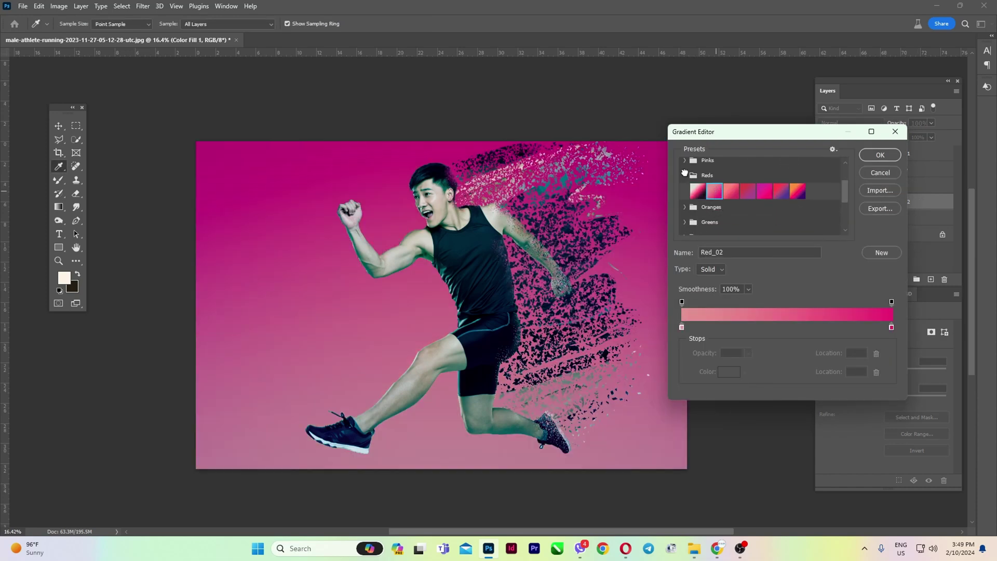
# Apply the sixth preset of the Cloud group to the new gradient fill and accept it.
pyautogui.click(684, 175)
pyautogui.scroll(-2, 721, 208)
pyautogui.click(684, 177)
pyautogui.click(733, 193)
pyautogui.click(752, 193)
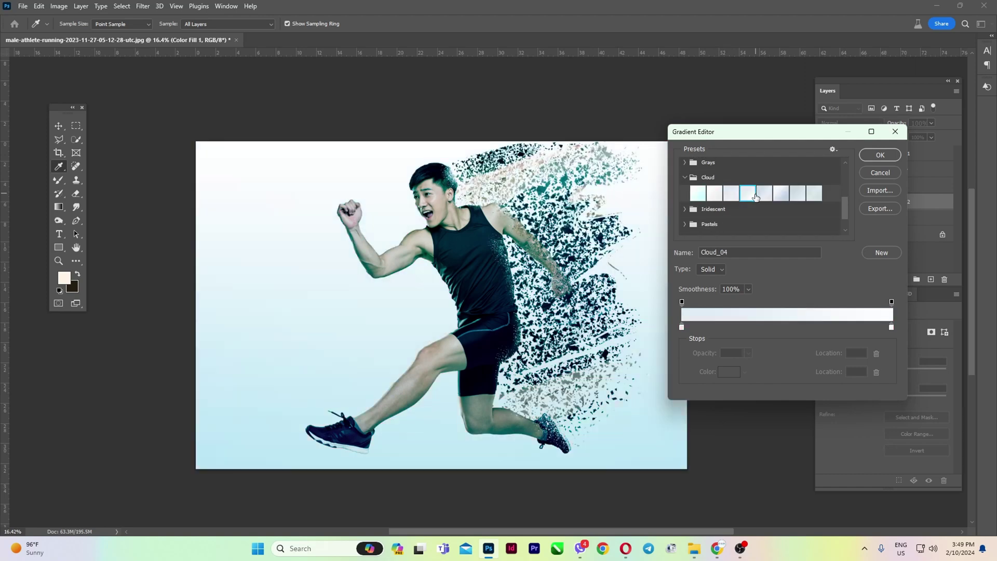
pyautogui.click(780, 195)
pyautogui.click(880, 154)
pyautogui.click(870, 155)
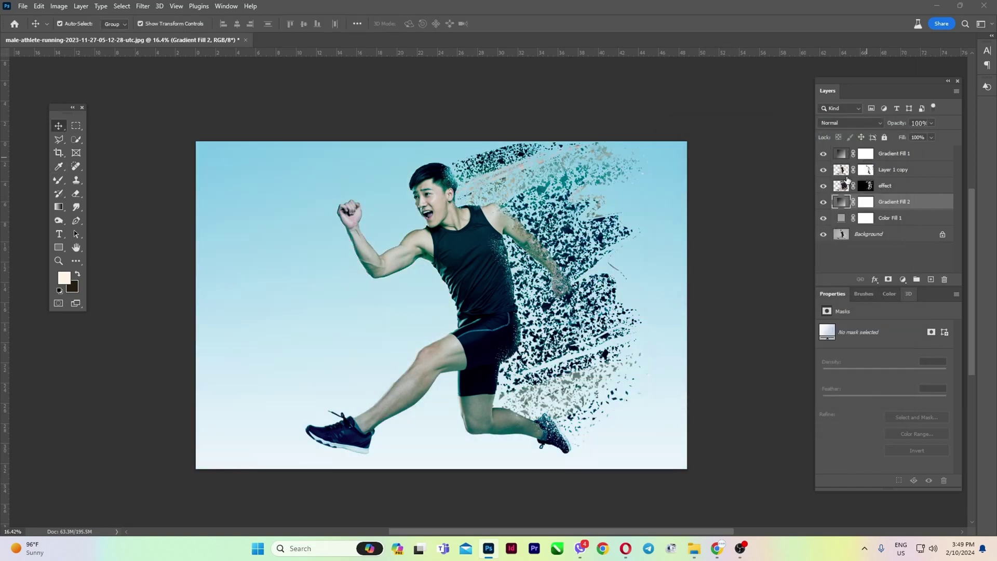
# Add the white two-line text "DECAY EFFECT" to the athlete's left in the OCR-B 10 BT font at 250 px.
pyautogui.scroll(1, 285, 258)
pyautogui.press('t')
pyautogui.click(241, 213)
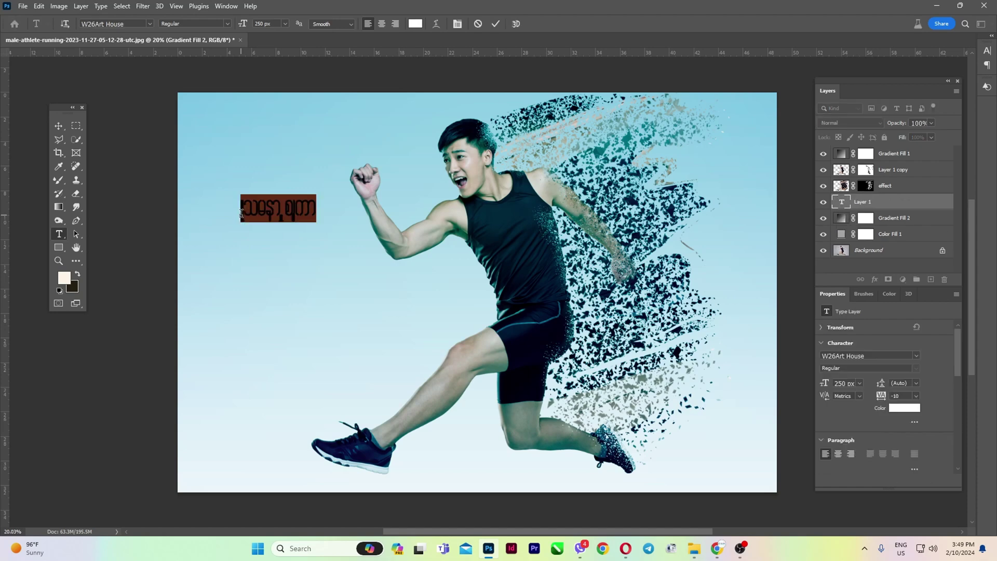
pyautogui.click(915, 356)
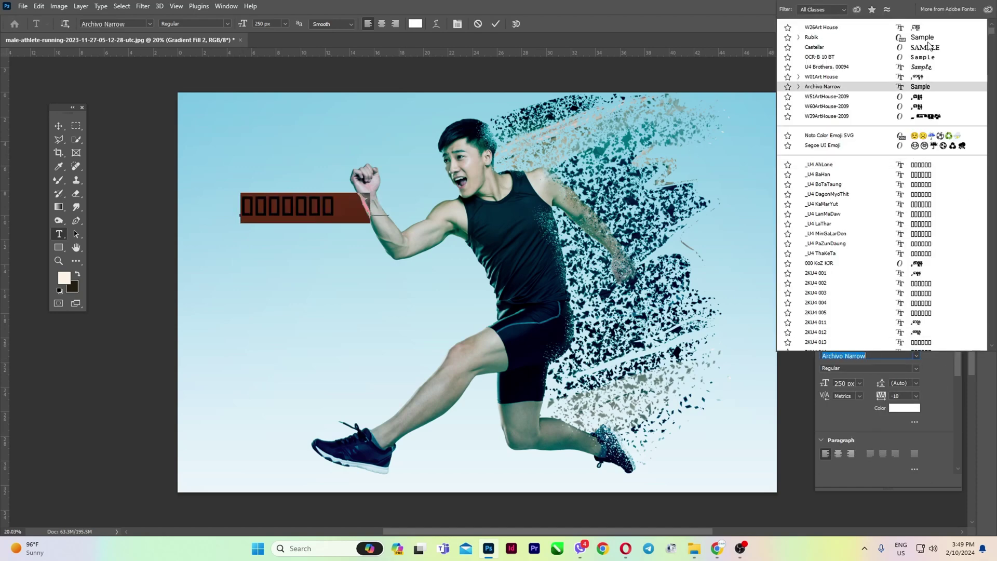
pyautogui.click(926, 55)
pyautogui.press('BackSpace')
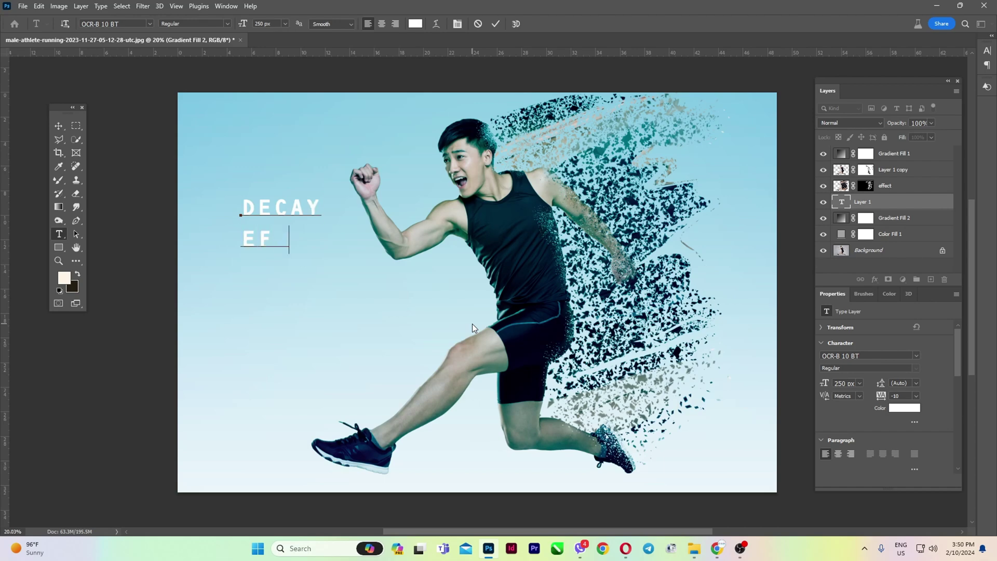
pyautogui.write('DECAY')
pyautogui.press('Return')
pyautogui.write('EFFECT')
pyautogui.scroll(-2, 223, 165)
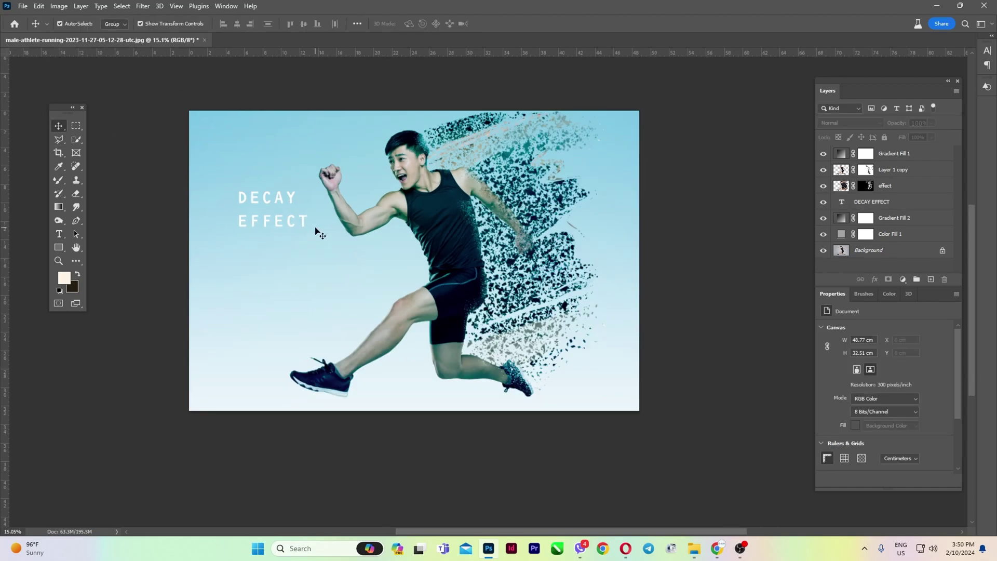
# Move the DECAY EFFECT text layer to the top of the layer stack and change its font to Evogria Italic.
pyautogui.click(291, 210)
pyautogui.moveTo(868, 201); pyautogui.dragTo(918, 159)
pyautogui.click(916, 356)
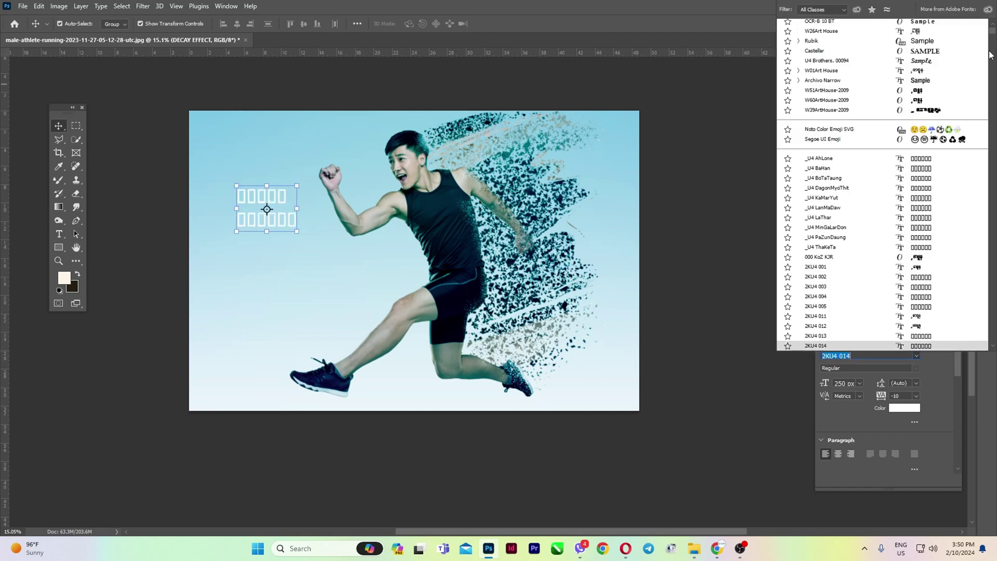
pyautogui.moveTo(993, 30); pyautogui.dragTo(996, 64)
pyautogui.scroll(-6, 937, 124)
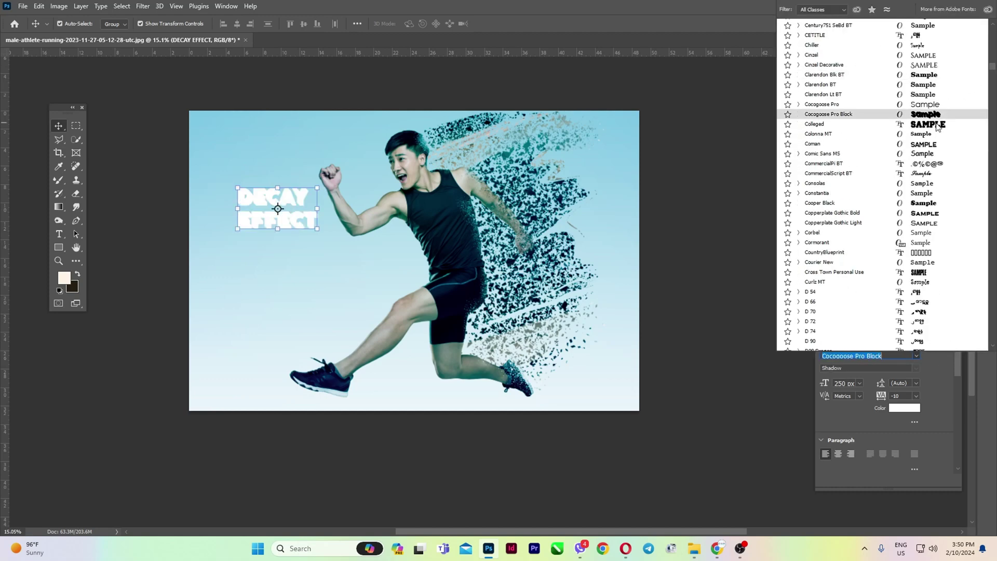
pyautogui.scroll(-1, 928, 205)
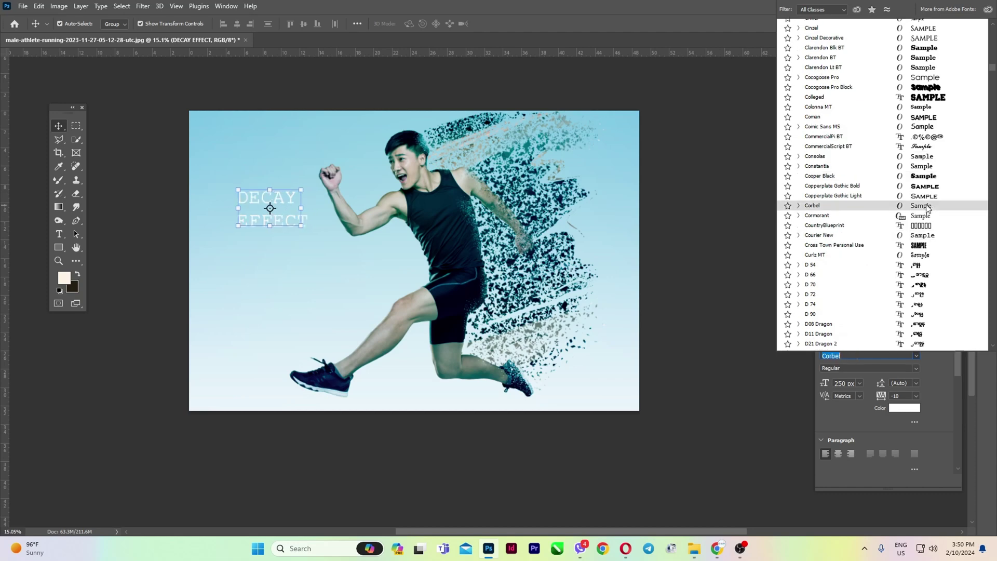
pyautogui.moveTo(992, 67); pyautogui.dragTo(995, 81)
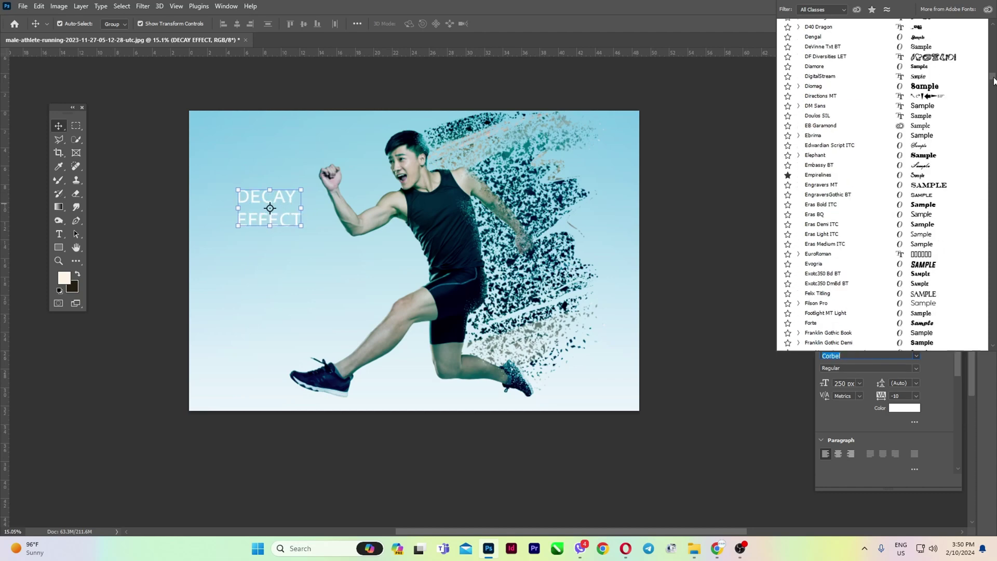
pyautogui.scroll(-2, 935, 142)
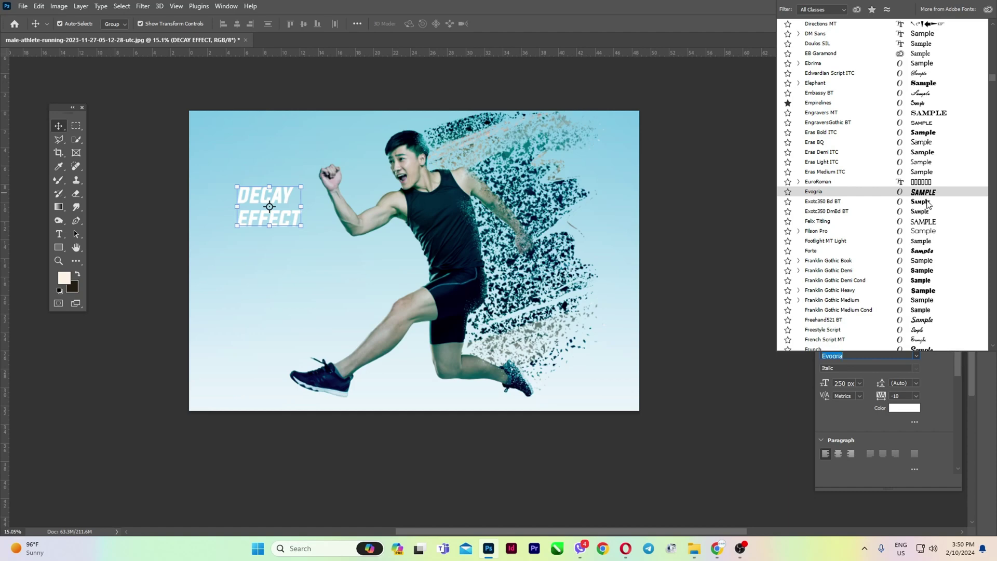
pyautogui.click(927, 194)
# Scale the DECAY EFFECT text up proportionally to a size of about 591 px.
pyautogui.click(303, 227)
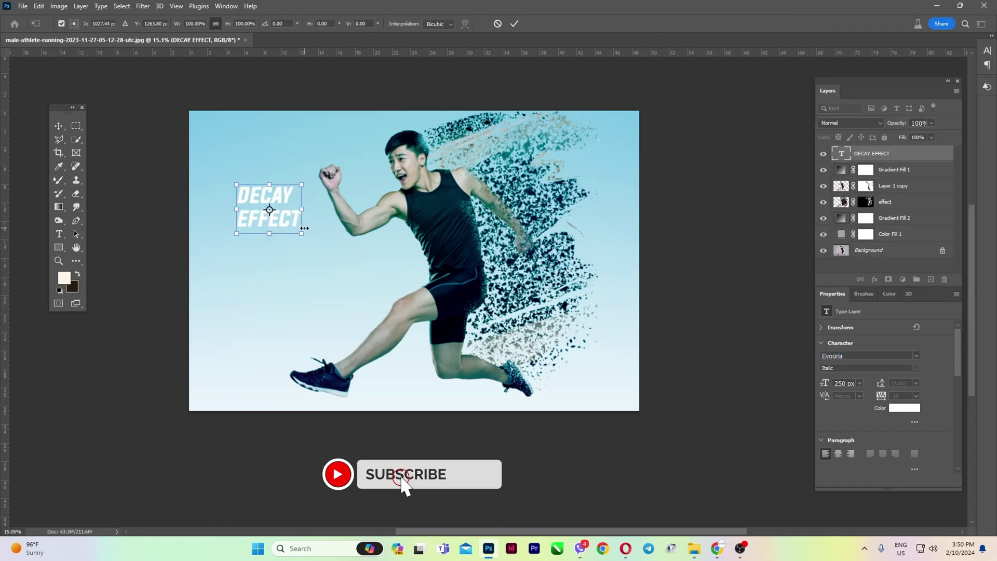
pyautogui.moveTo(304, 227); pyautogui.dragTo(390, 282)
pyautogui.press('Return')
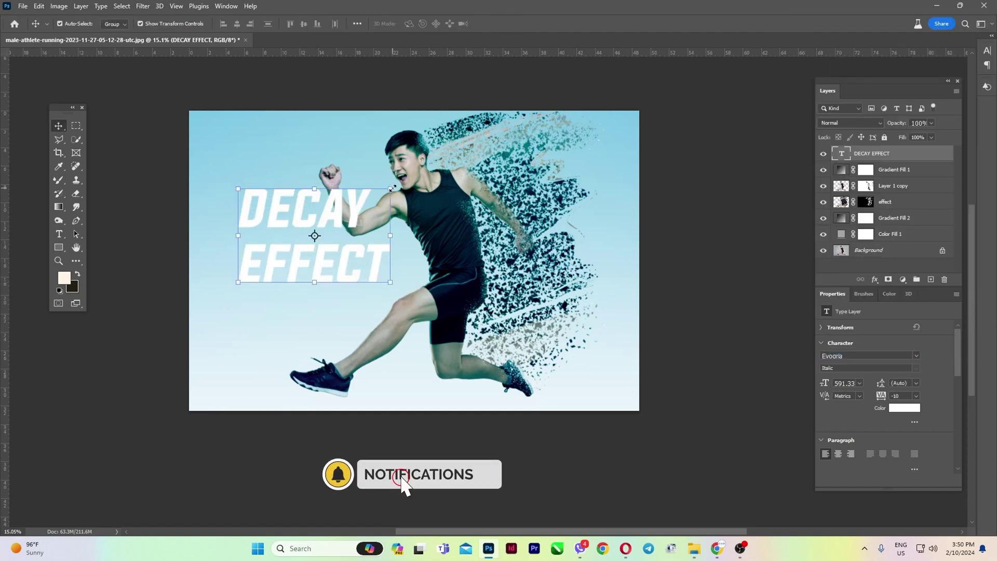
pyautogui.scroll(-3, 373, 249)
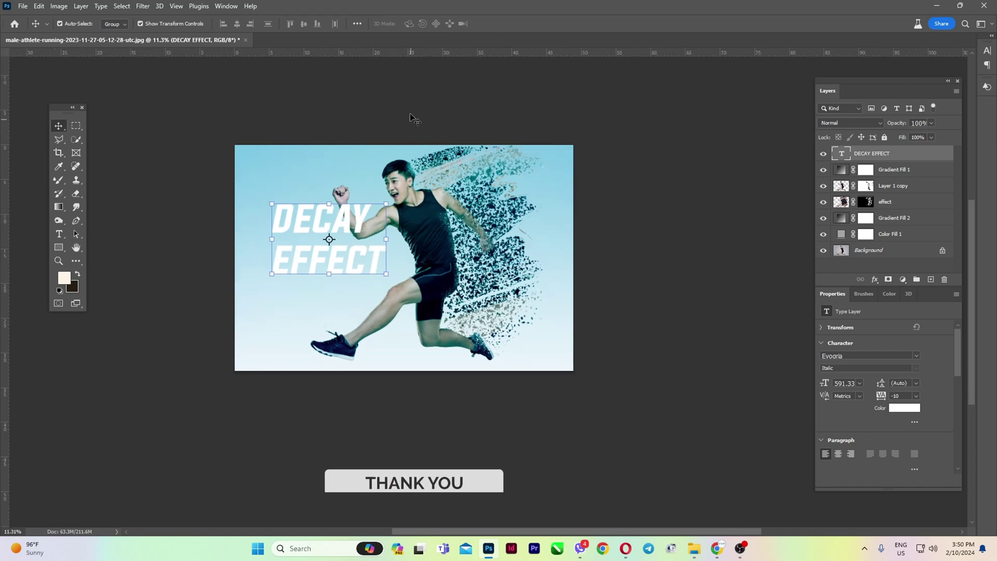
# Enlarge only the word EFFECT in the text layer to 1184 px.
pyautogui.scroll(3, 332, 244)
pyautogui.doubleClick(286, 277)
pyautogui.moveTo(226, 281); pyautogui.dragTo(440, 311)
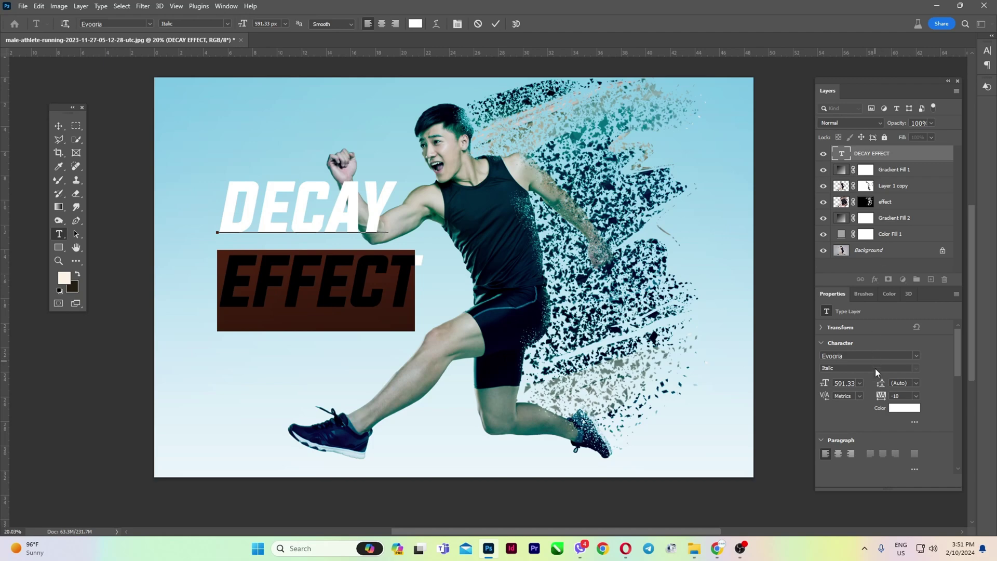
pyautogui.moveTo(824, 384); pyautogui.dragTo(993, 374)
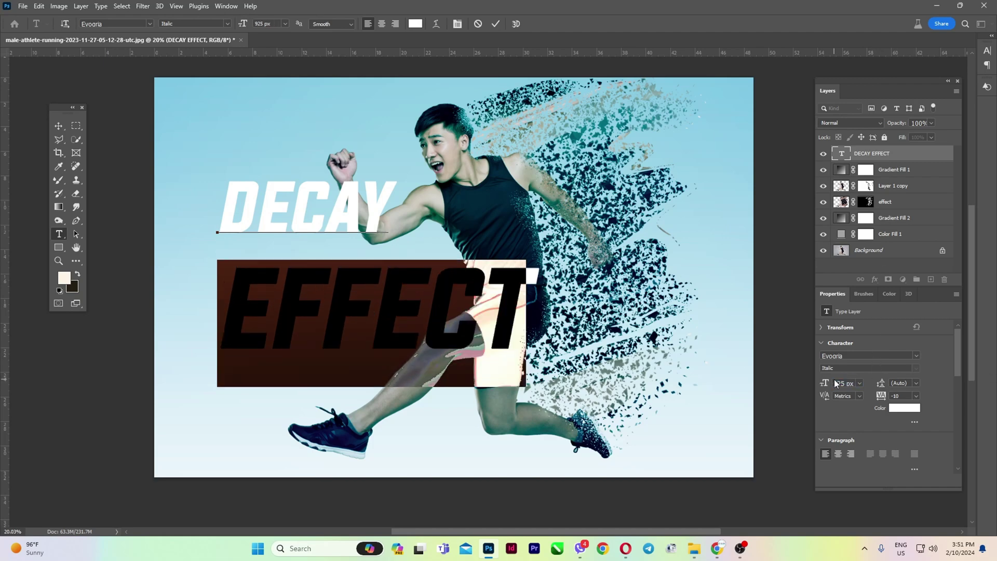
pyautogui.moveTo(826, 385); pyautogui.dragTo(960, 386)
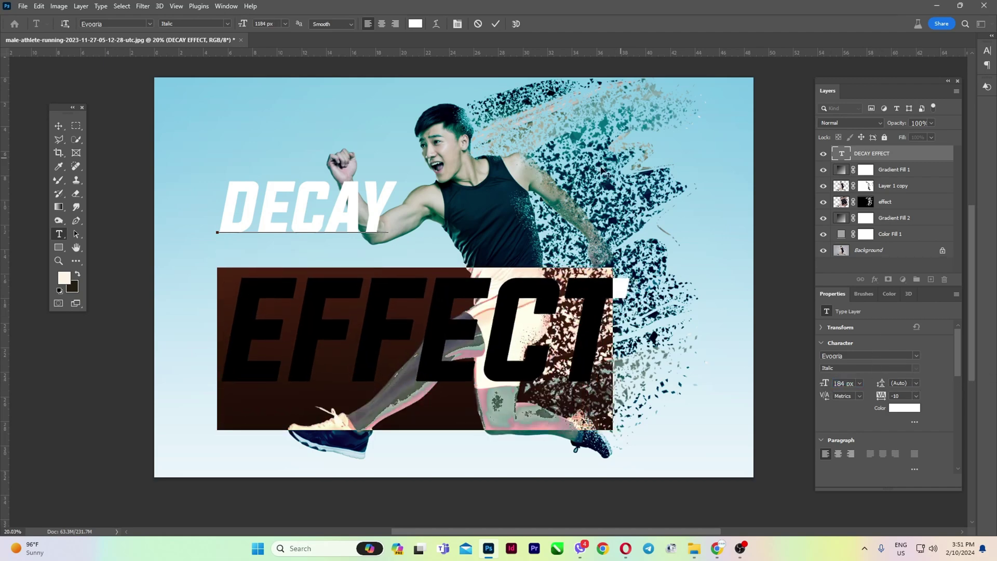
pyautogui.click(495, 25)
pyautogui.scroll(-2, 417, 124)
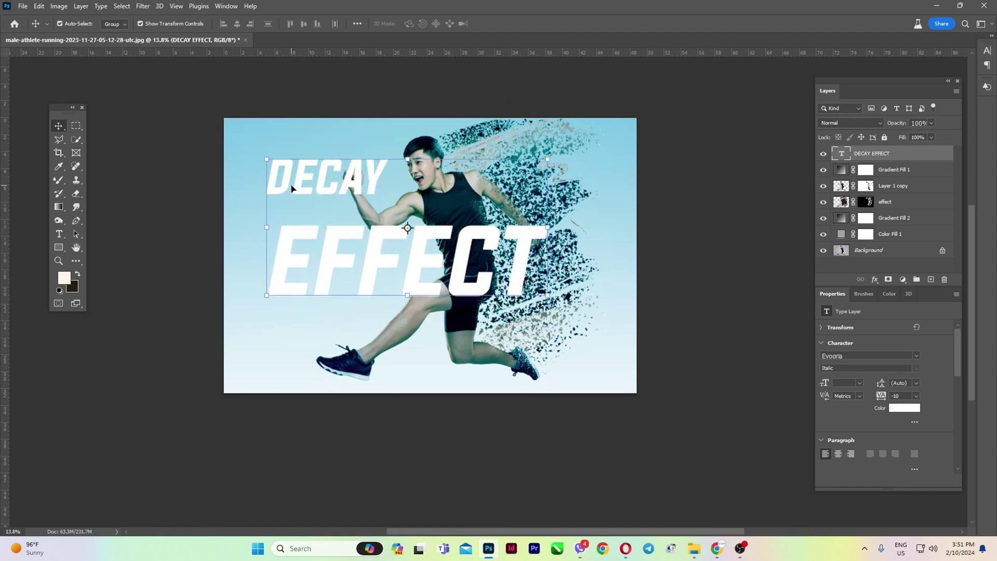
# Cut the word DECAY out of the text layer so that it contains only EFFECT.
pyautogui.moveTo(266, 180); pyautogui.dragTo(385, 187)
pyautogui.hotkey('ctrl', 'x')
pyautogui.click(497, 25)
pyautogui.press('v')
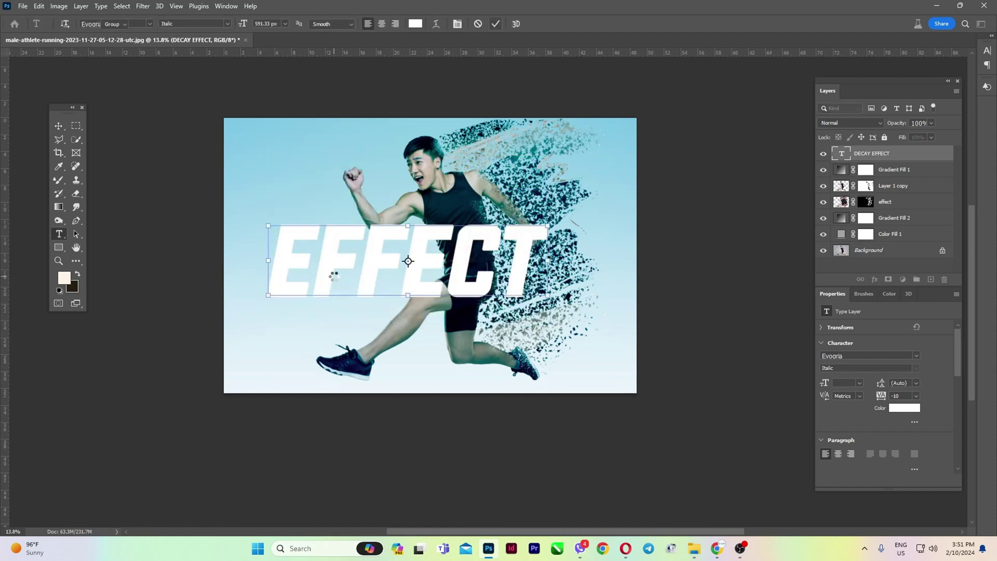
# Duplicate the EFFECT text layer, replace the copy's text with the cut word DECAY and place it just above EFFECT.
pyautogui.scroll(1, 332, 275)
pyautogui.moveTo(332, 274); pyautogui.dragTo(331, 181)
pyautogui.press('t')
pyautogui.click(333, 182)
pyautogui.hotkey('ctrl', 'a')
pyautogui.hotkey('ctrl', 'v')
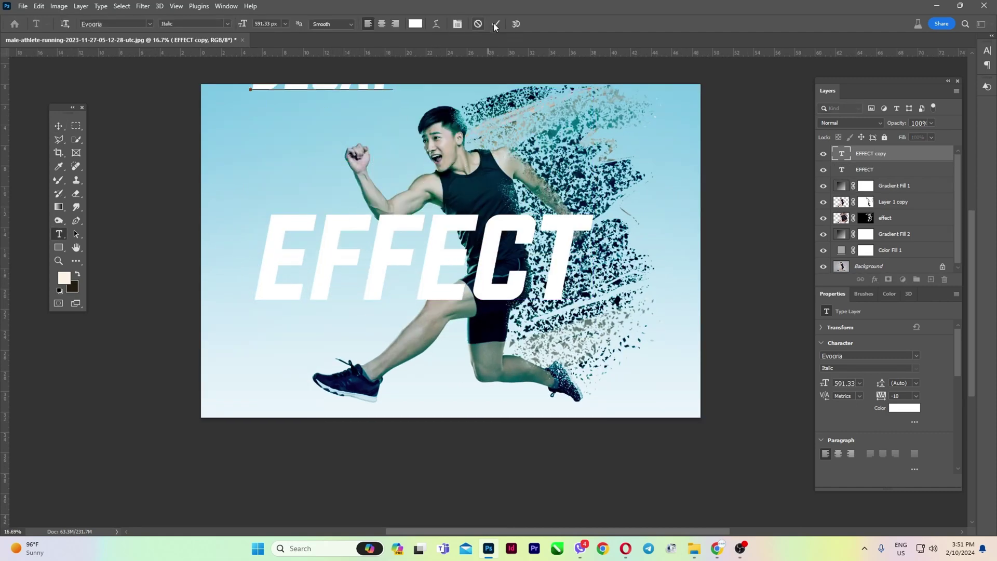
pyautogui.click(495, 25)
pyautogui.press('v')
pyautogui.moveTo(343, 91); pyautogui.dragTo(365, 207)
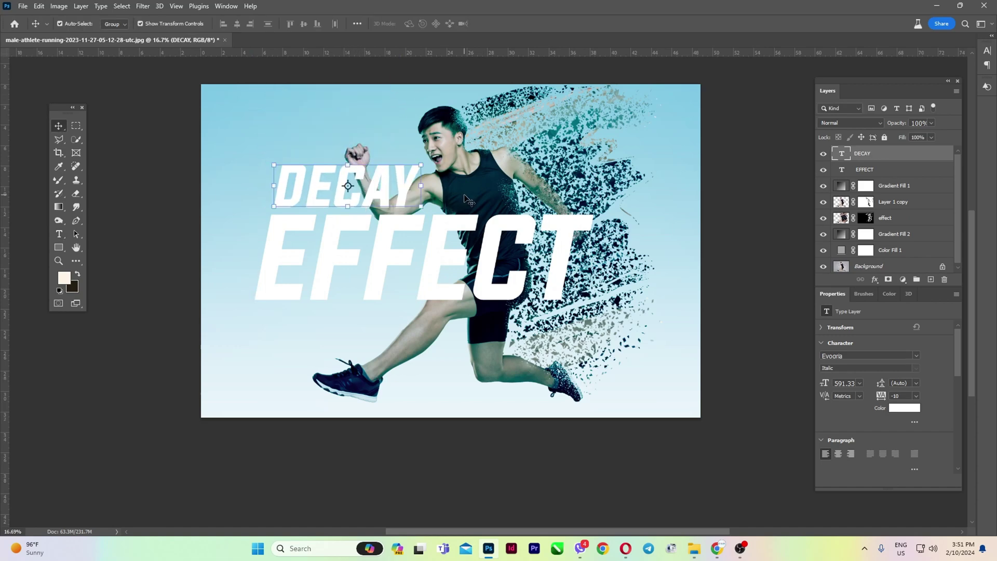
# Move the DECAY text layer below the effect layer so the word sits behind the athlete.
pyautogui.moveTo(859, 154); pyautogui.dragTo(884, 227)
pyautogui.scroll(-3, 615, 196)
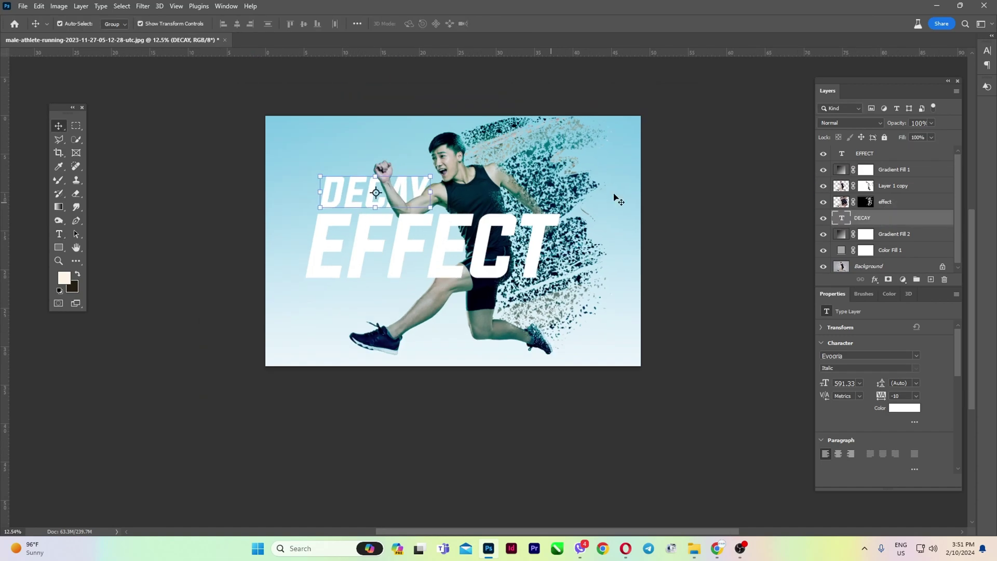
pyautogui.click(614, 196)
pyautogui.scroll(2, 363, 238)
pyautogui.scroll(1, 366, 243)
# Select the EFFECT and DECAY text layers together and shift them slightly down the canvas.
pyautogui.click(364, 243)
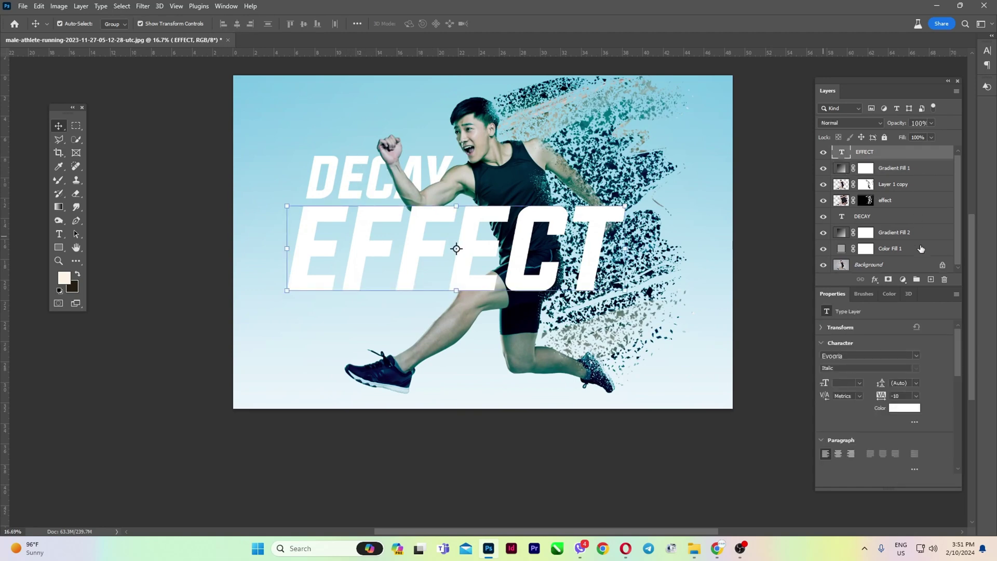
pyautogui.keyDown('ctrl'); pyautogui.click(896, 217); pyautogui.keyUp('ctrl')
pyautogui.moveTo(473, 242); pyautogui.dragTo(473, 247)
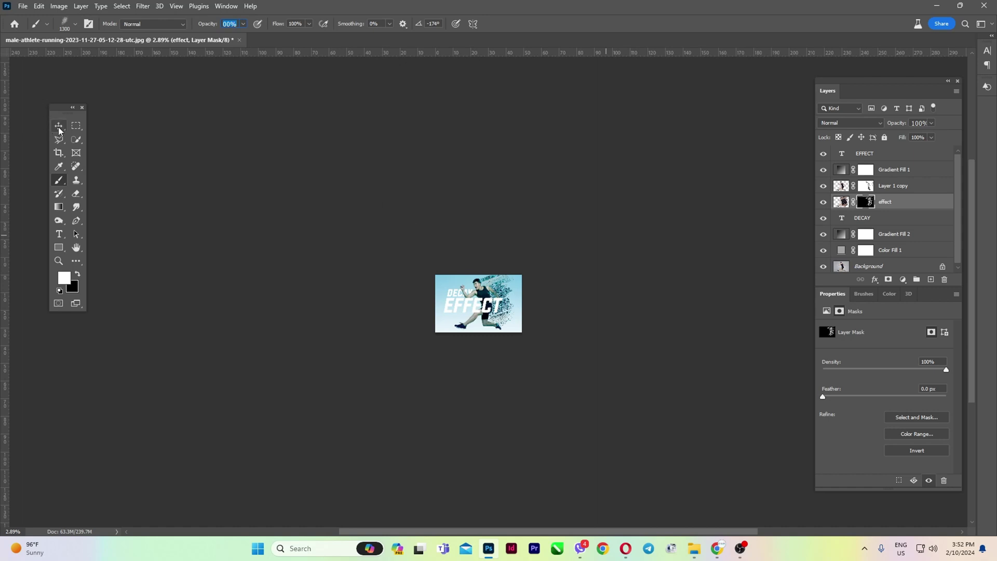
# Stretch the effect layer horizontally to about 151% width and shift it slightly left and up to spread the particles behind the athlete.
pyautogui.click(59, 130)
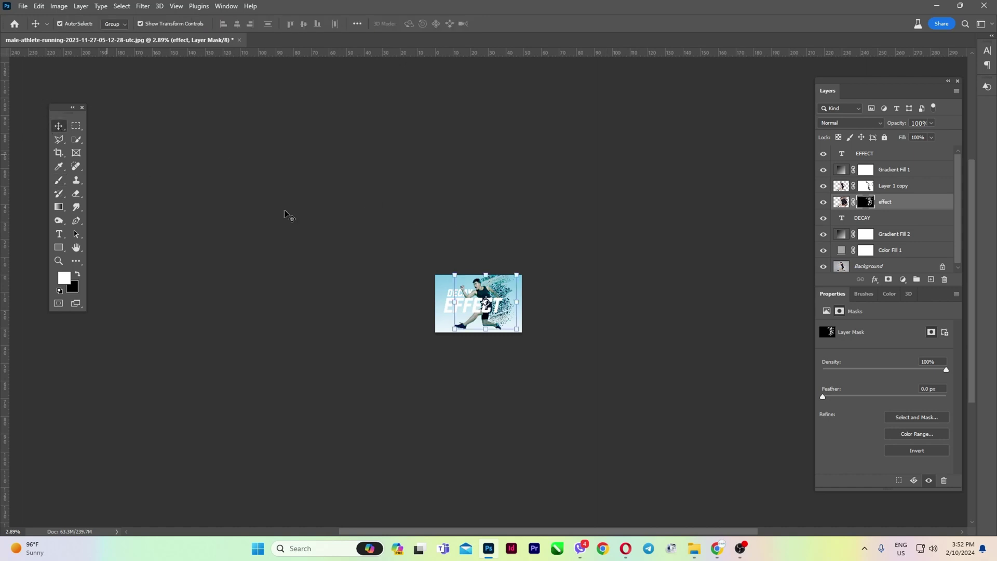
pyautogui.click(286, 214)
pyautogui.scroll(7, 515, 306)
pyautogui.click(516, 307)
pyautogui.click(842, 204)
pyautogui.moveTo(518, 300); pyautogui.dragTo(561, 300)
pyautogui.moveTo(525, 282); pyautogui.dragTo(511, 280)
pyautogui.scroll(5, 514, 270)
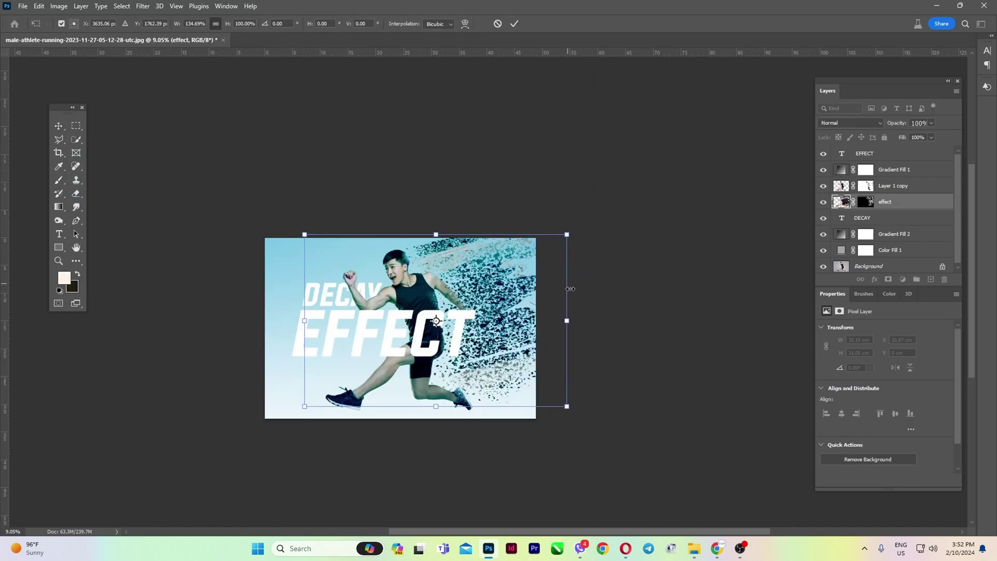
pyautogui.moveTo(569, 322); pyautogui.dragTo(600, 322)
pyautogui.moveTo(526, 306); pyautogui.dragTo(518, 303)
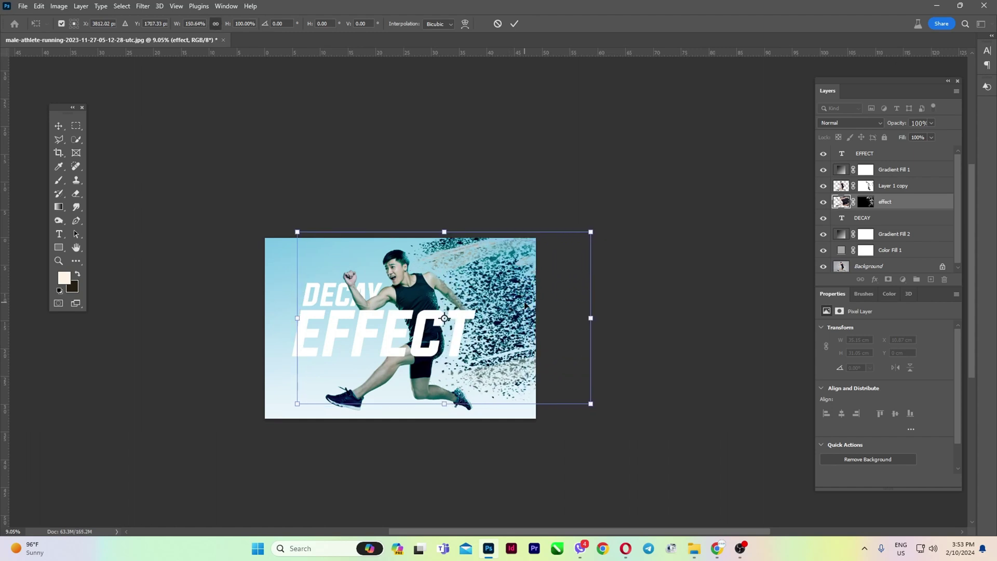
pyautogui.click(515, 25)
pyautogui.scroll(6, 551, 188)
pyautogui.click(553, 190)
pyautogui.scroll(-10, 413, 162)
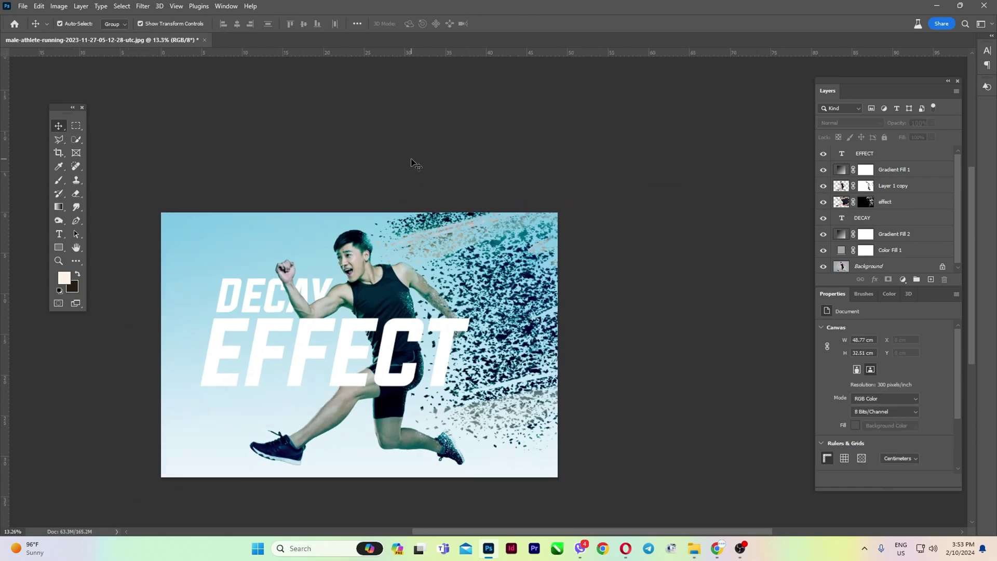
pyautogui.scroll(-2, 437, 145)
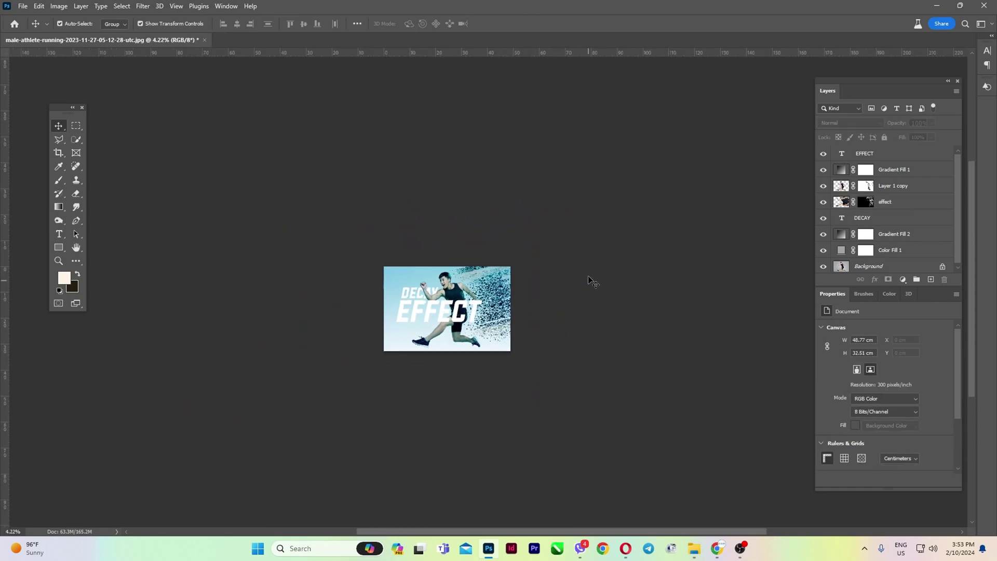
pyautogui.scroll(2, 576, 336)
pyautogui.scroll(-4, 606, 312)
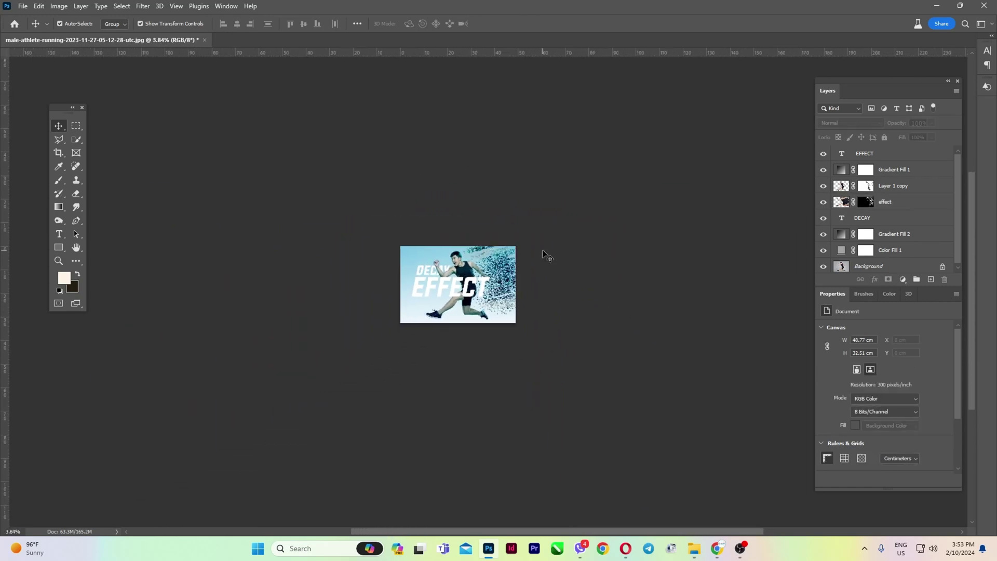